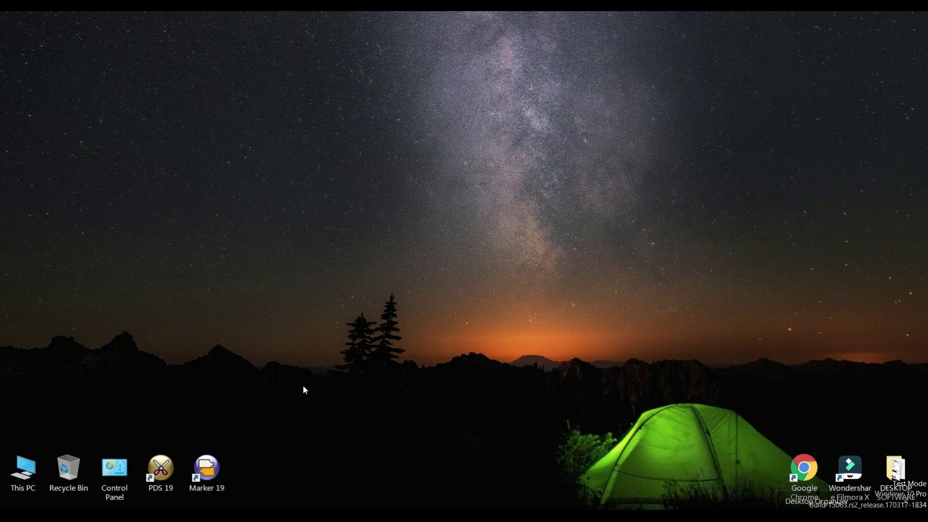
Move the PDS 19 and Marker 19 shortcuts side by side to the middle of the desktop
{"action": "left_click_drag", "start_coordinate": [162, 470], "coordinate": [252, 290]}
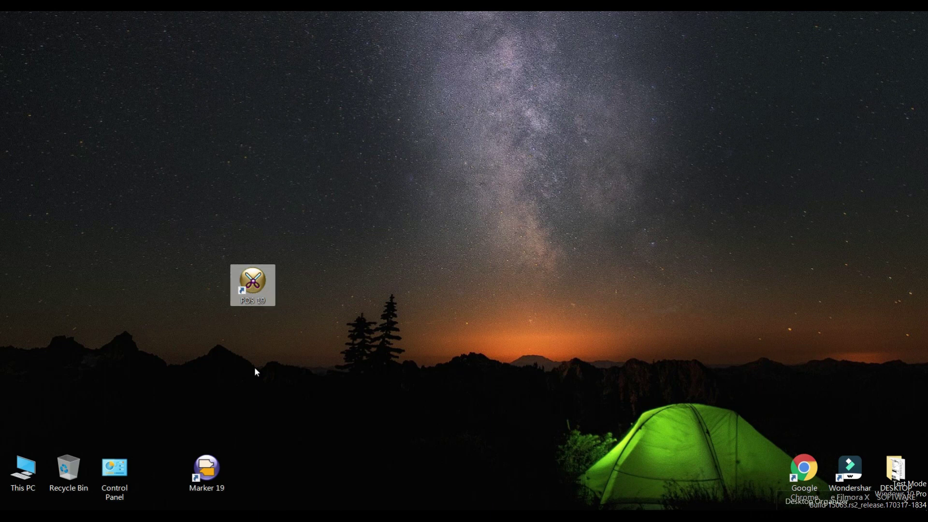
{"action": "left_click_drag", "start_coordinate": [217, 469], "coordinate": [364, 303]}
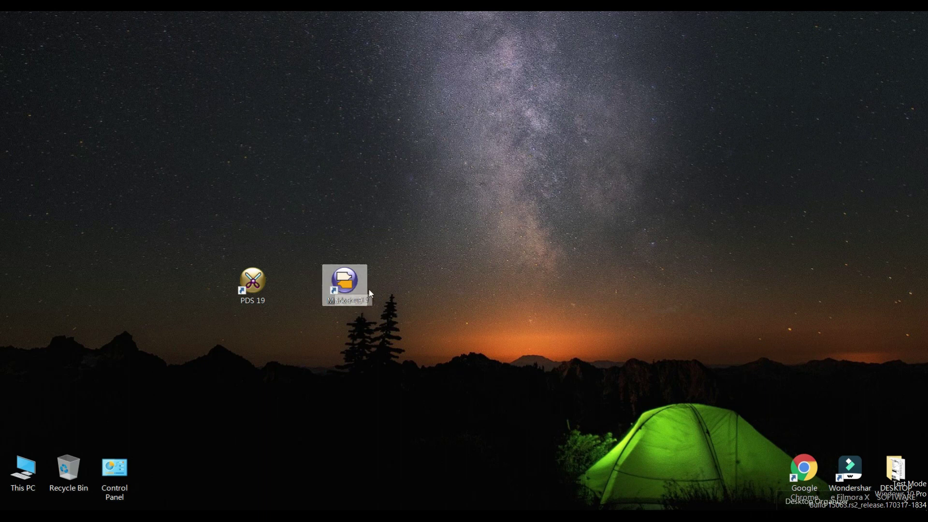
Show and dismiss the context menus of the PDS 19 and Marker 19 shortcuts
{"action": "right_click", "coordinate": [258, 285]}
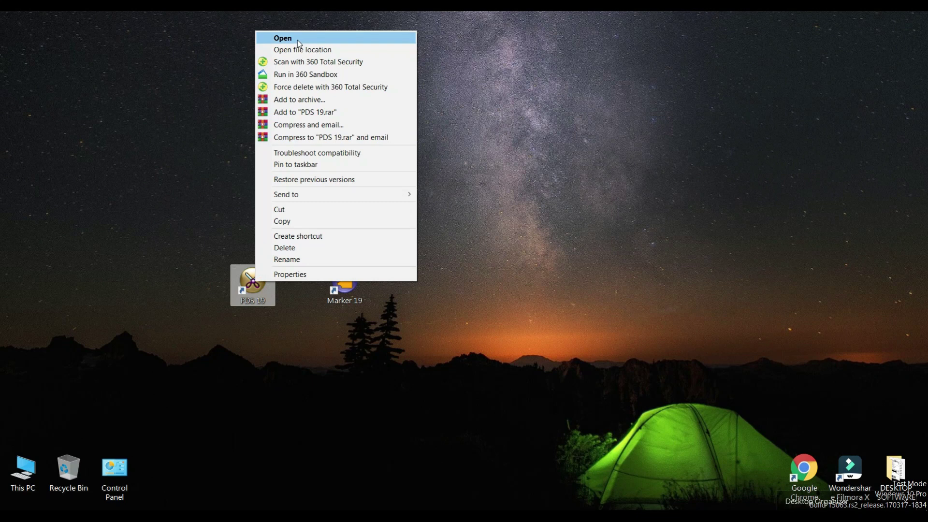
{"action": "left_click", "coordinate": [164, 163]}
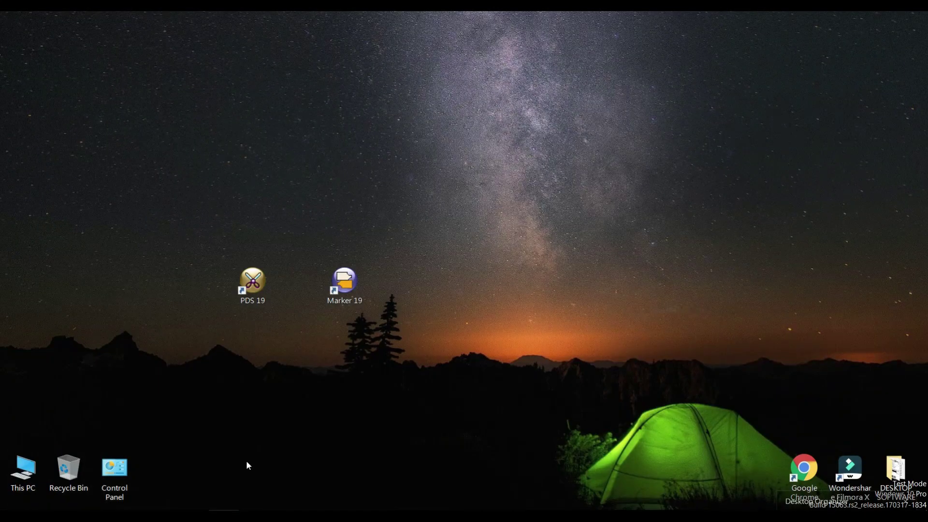
{"action": "right_click", "coordinate": [256, 285]}
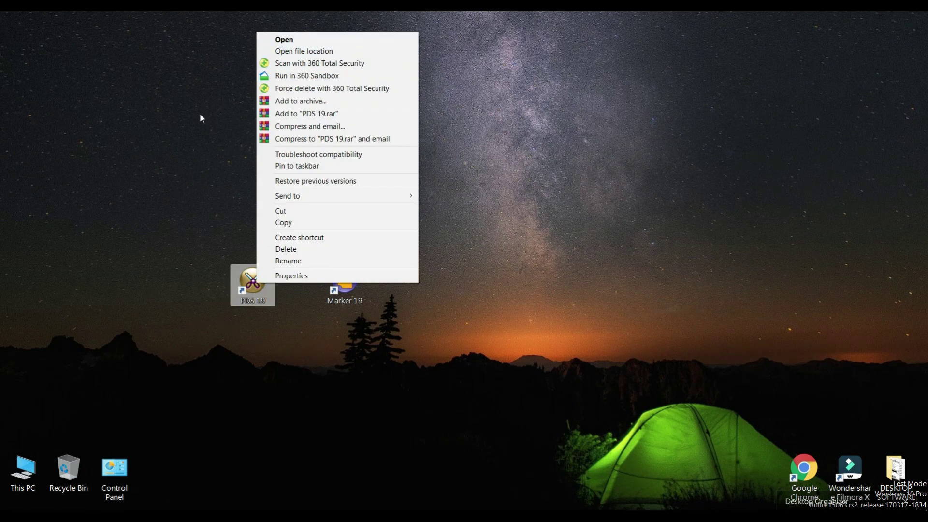
{"action": "left_click", "coordinate": [199, 113]}
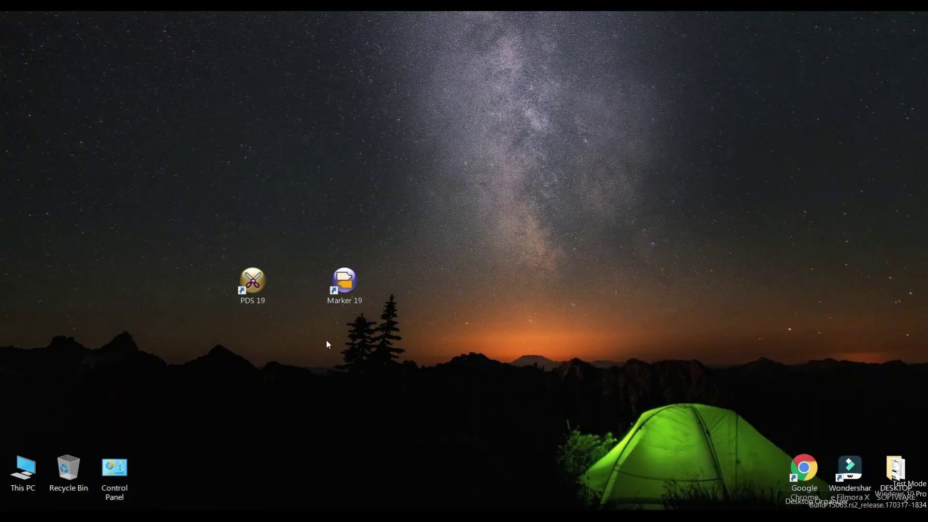
{"action": "right_click", "coordinate": [347, 288]}
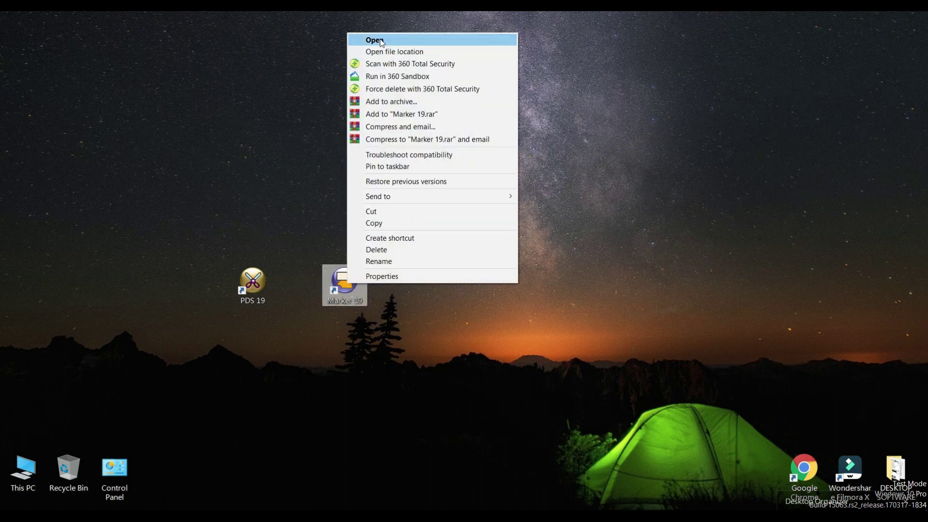
{"action": "left_click", "coordinate": [380, 41]}
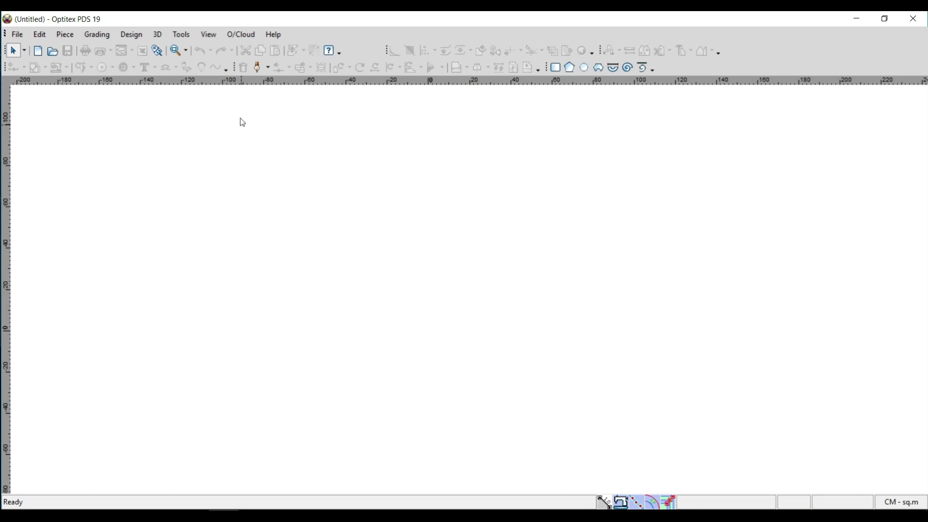
Open Tools > Preferences on the Colors Setting page, shrinking the dialog window
{"action": "left_click", "coordinate": [183, 38]}
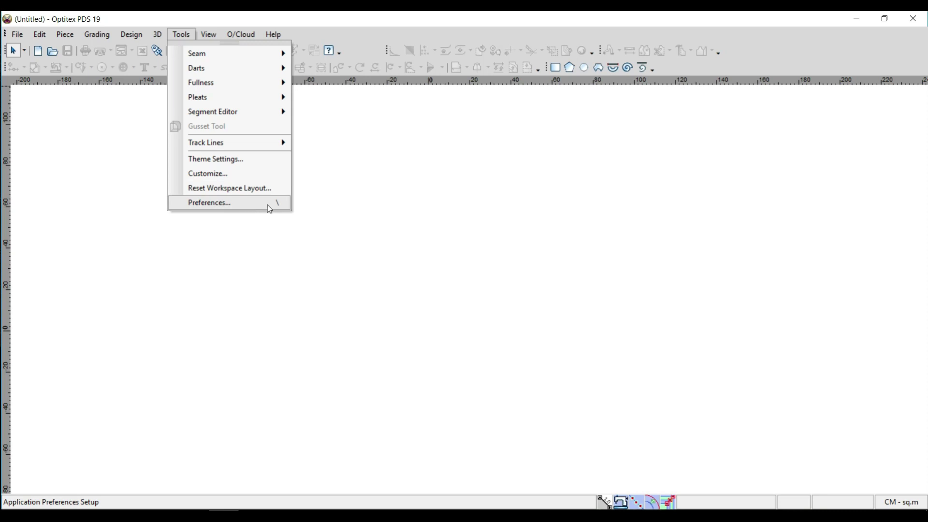
{"action": "left_click", "coordinate": [213, 204]}
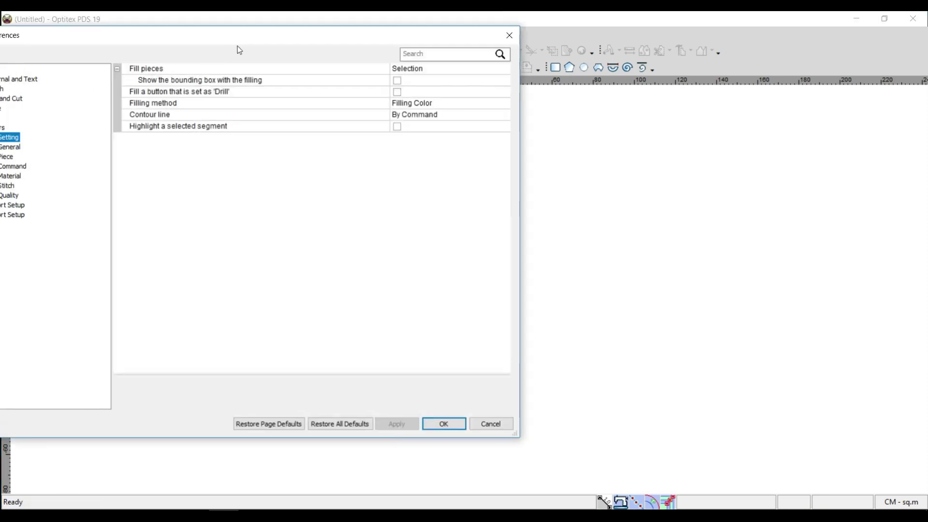
{"action": "left_click_drag", "start_coordinate": [667, 444], "coordinate": [551, 403]}
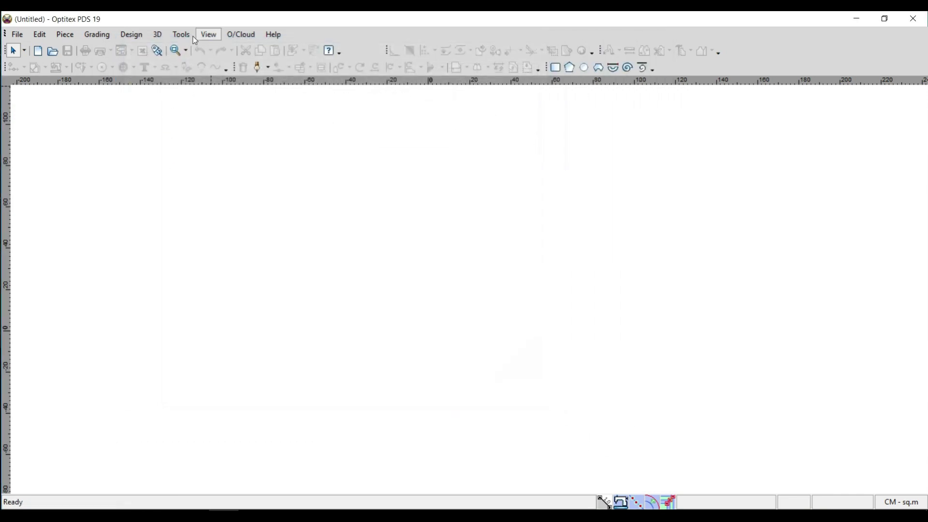
{"action": "left_click", "coordinate": [181, 38]}
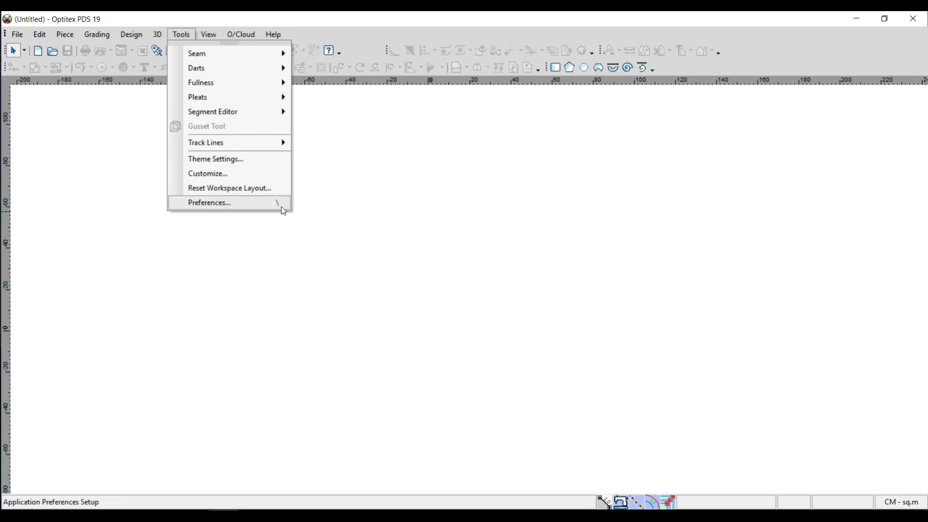
{"action": "left_click", "coordinate": [269, 318]}
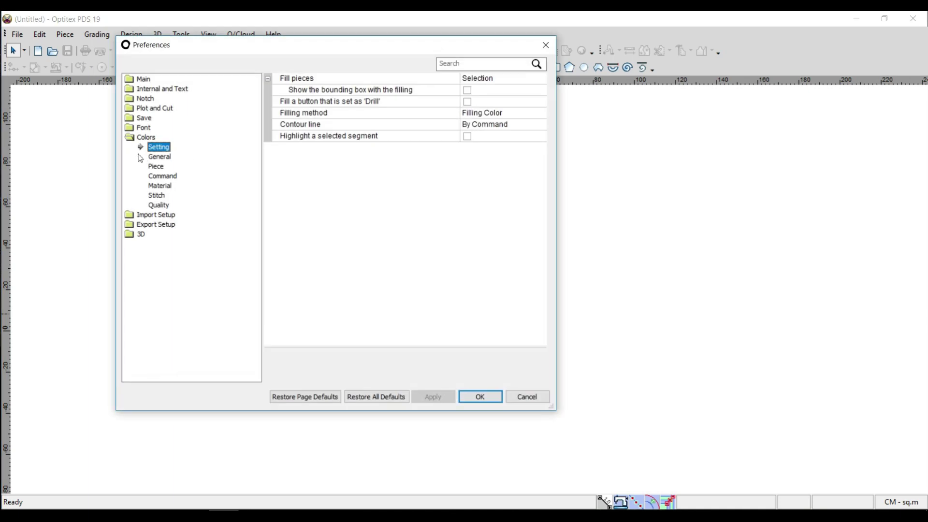
Collapse Colors, nudge the dialog right, and browse the Main group's Display and Piece pages
{"action": "double_click", "coordinate": [130, 140]}
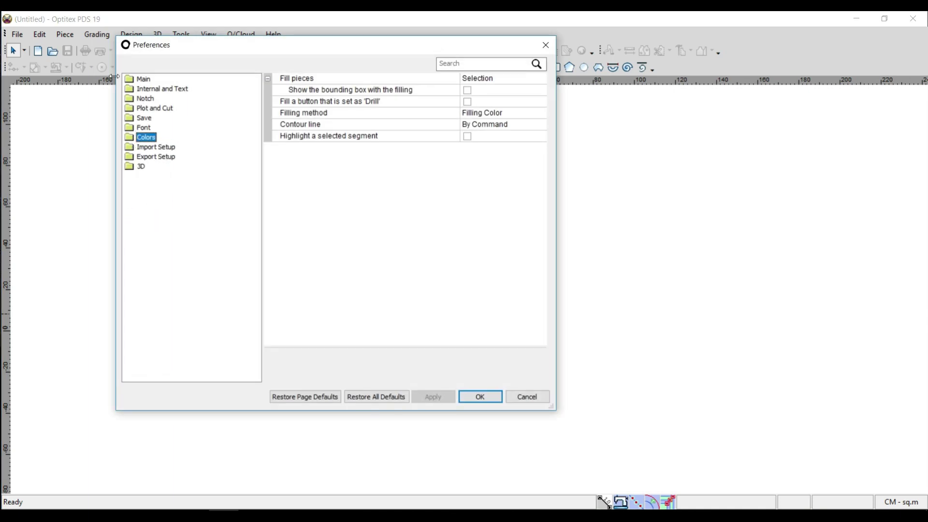
{"action": "left_click_drag", "start_coordinate": [197, 51], "coordinate": [242, 58]}
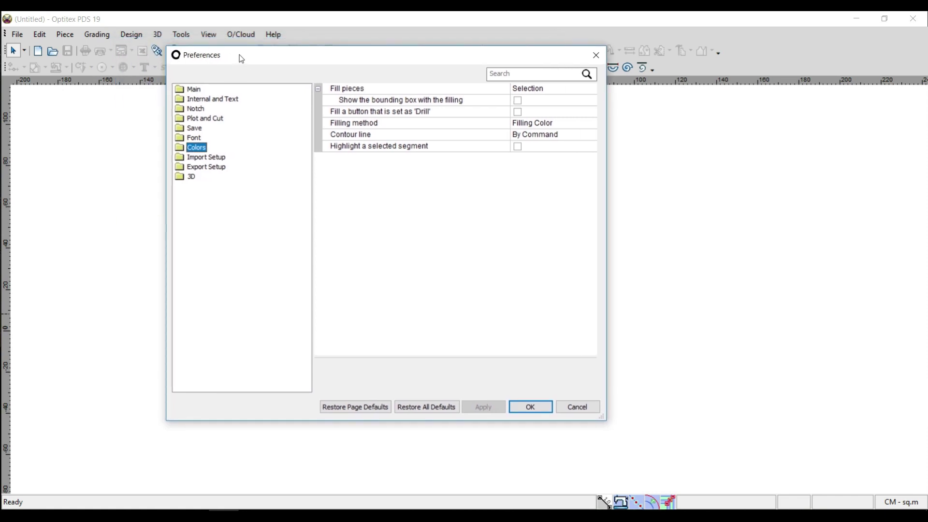
{"action": "double_click", "coordinate": [209, 102]}
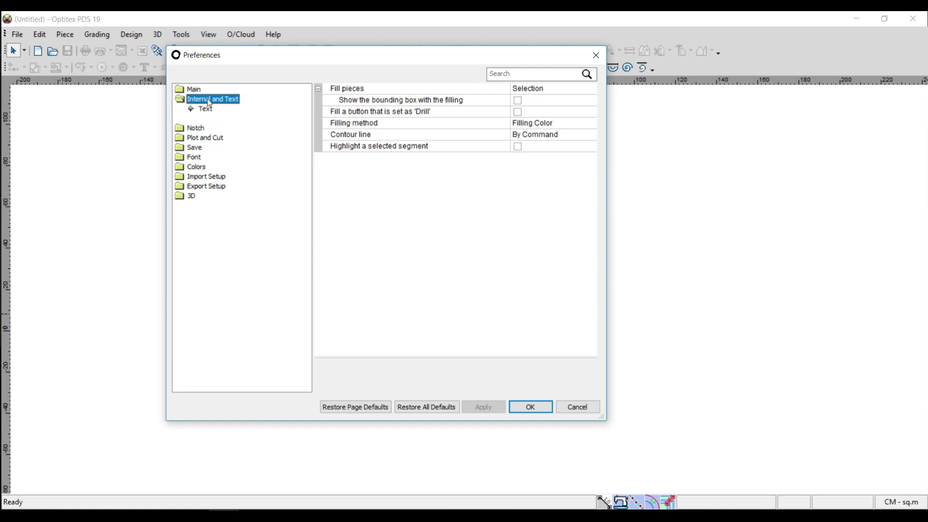
{"action": "double_click", "coordinate": [194, 90]}
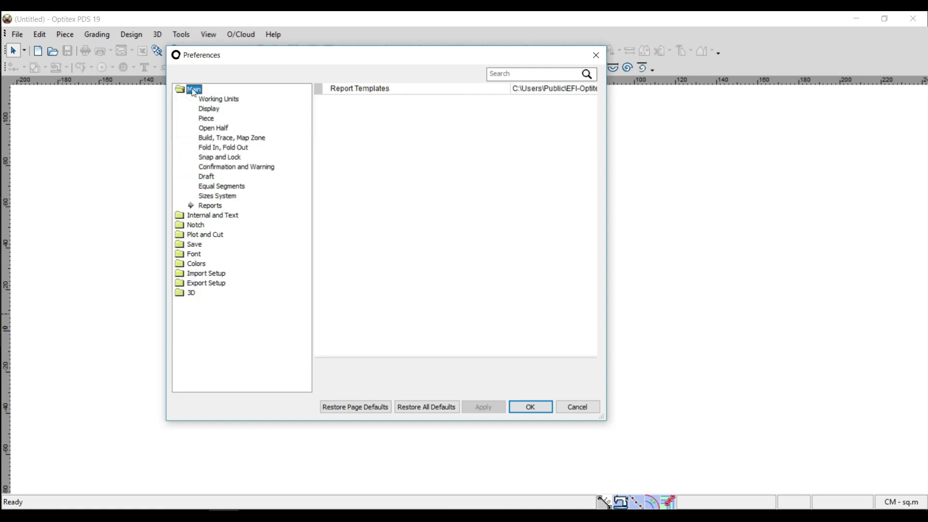
{"action": "left_click", "coordinate": [217, 100]}
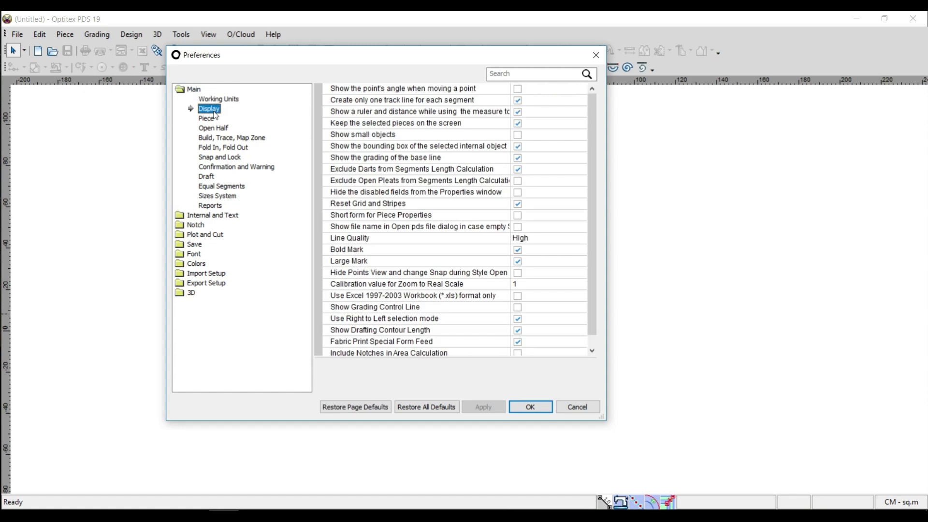
{"action": "left_click", "coordinate": [212, 119]}
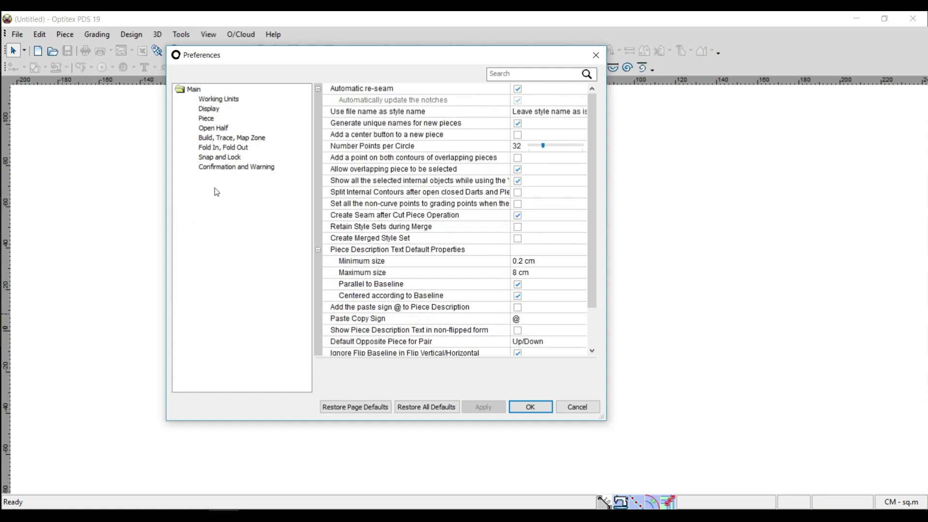
{"action": "left_click", "coordinate": [214, 188]}
{"action": "left_click", "coordinate": [211, 206]}
{"action": "left_click", "coordinate": [191, 100]}
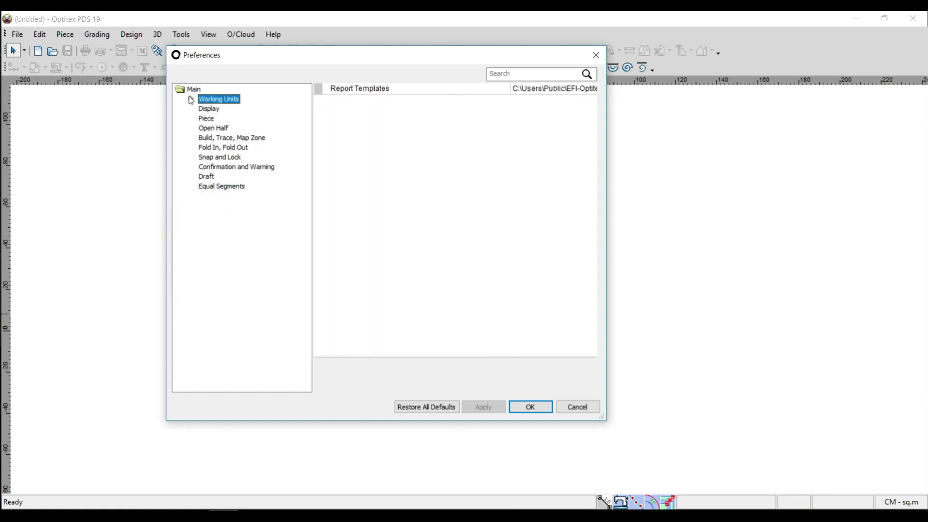
Check the Save settings, then settle on Main > Working Units showing Centimeters and tolerance 0.01
{"action": "double_click", "coordinate": [193, 91]}
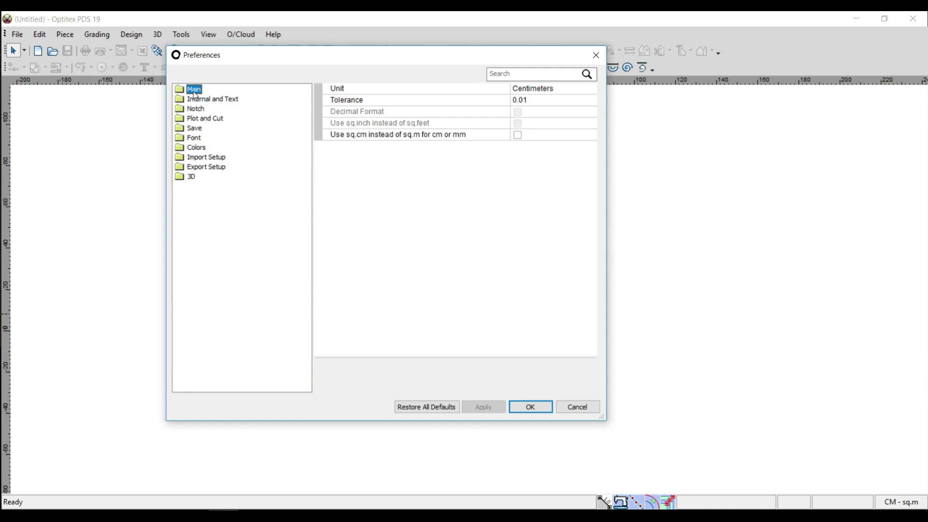
{"action": "left_click", "coordinate": [195, 138]}
{"action": "double_click", "coordinate": [196, 129]}
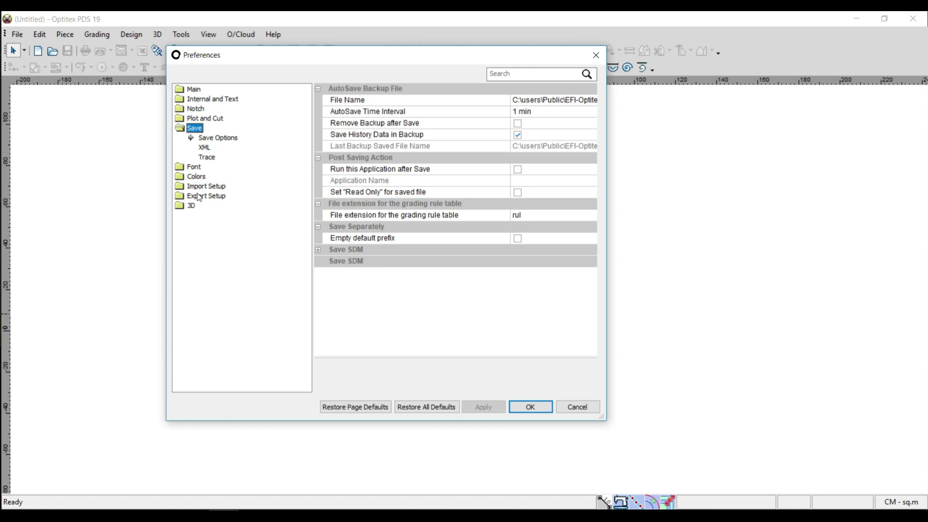
{"action": "left_click", "coordinate": [195, 91]}
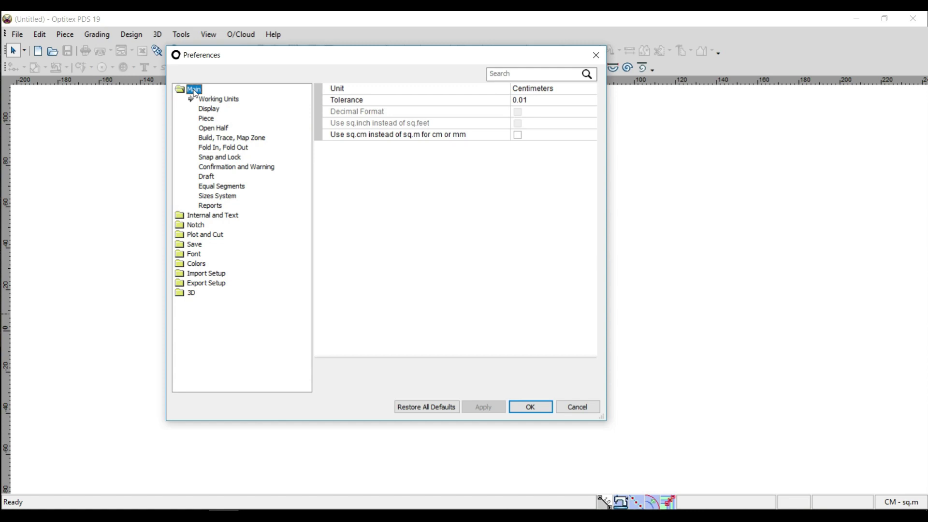
{"action": "double_click", "coordinate": [187, 94]}
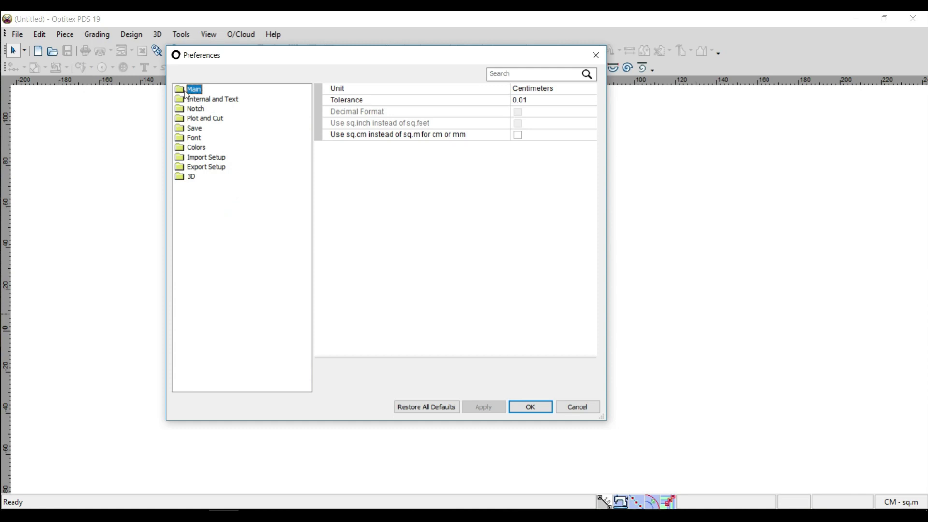
{"action": "double_click", "coordinate": [182, 92]}
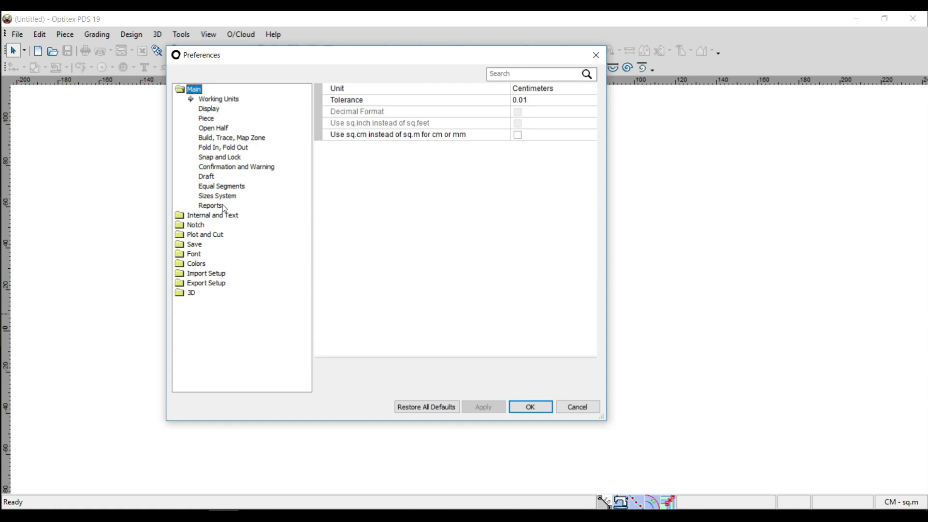
{"action": "left_click", "coordinate": [219, 100]}
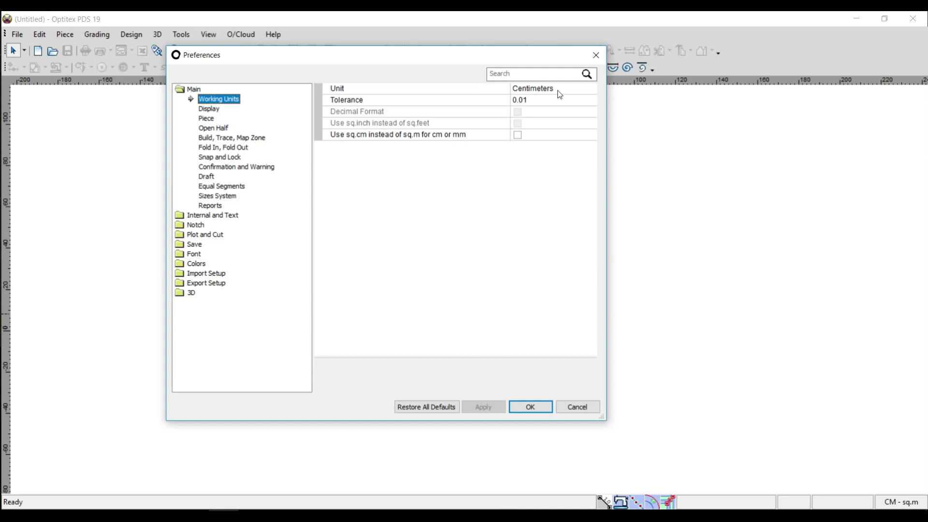
Apply Inches as the working unit
{"action": "left_click", "coordinate": [395, 92]}
{"action": "double_click", "coordinate": [395, 92]}
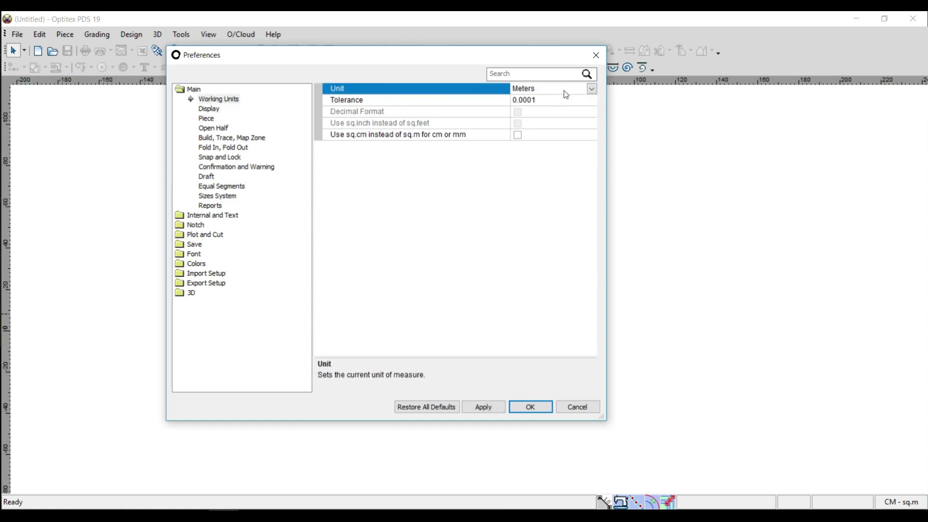
{"action": "left_click", "coordinate": [592, 90]}
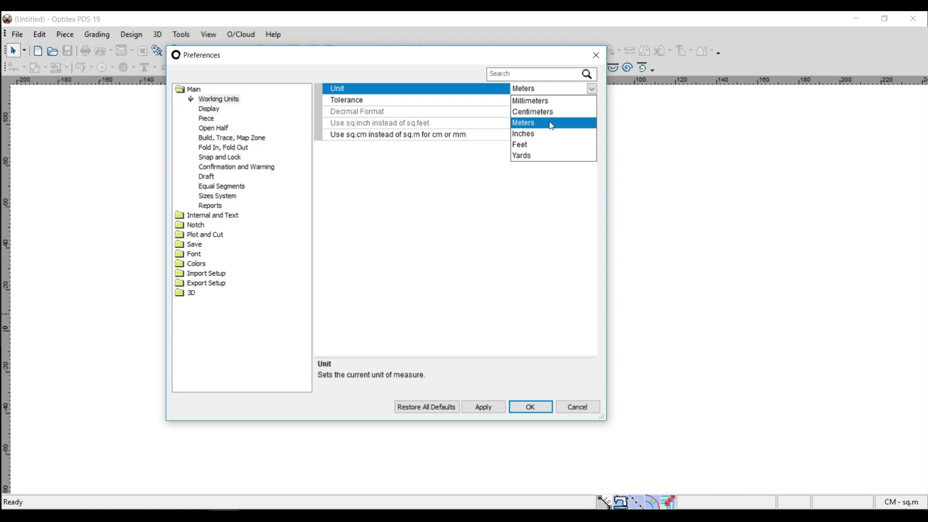
{"action": "left_click", "coordinate": [526, 136]}
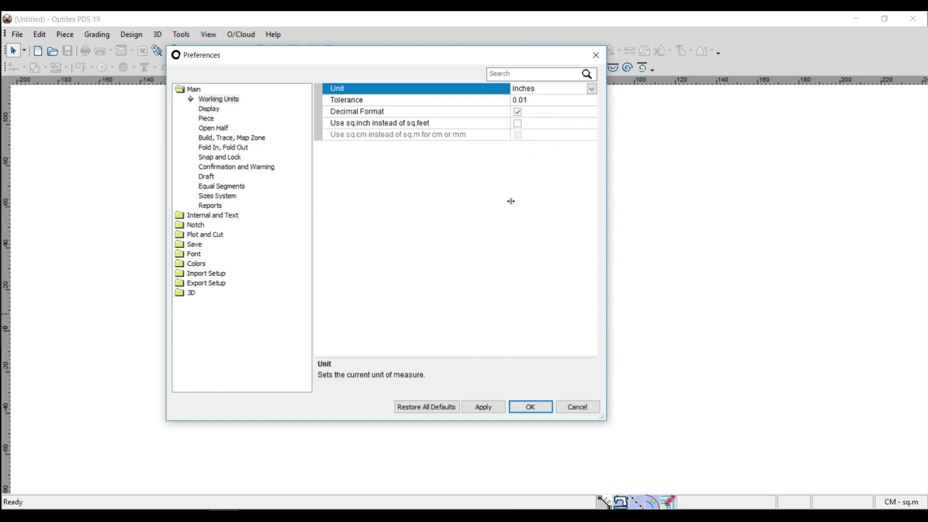
{"action": "left_click", "coordinate": [484, 407]}
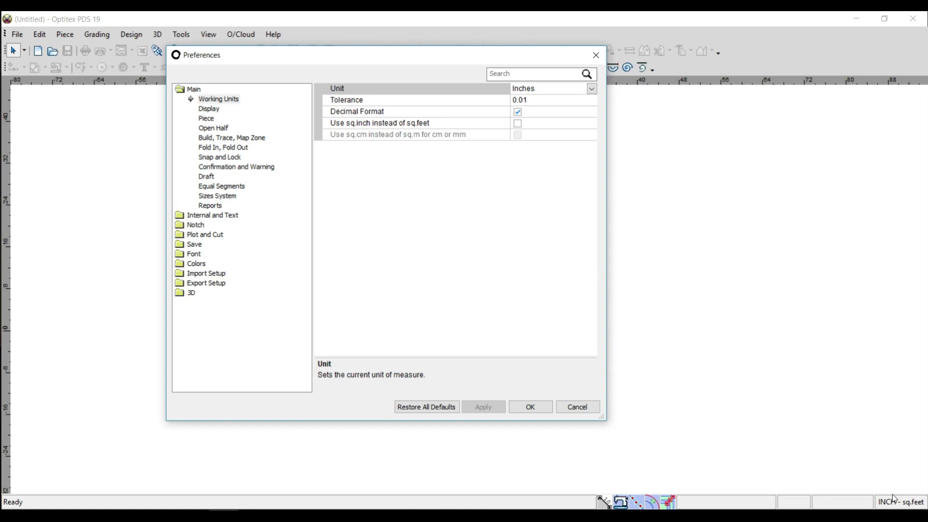
Switch the working unit back to Centimeters and apply it
{"action": "left_click", "coordinate": [591, 89]}
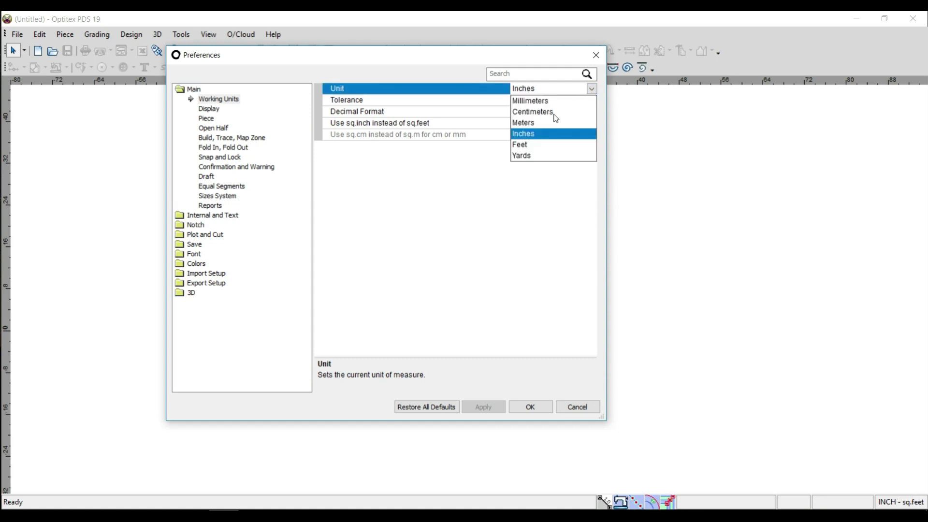
{"action": "left_click", "coordinate": [539, 114]}
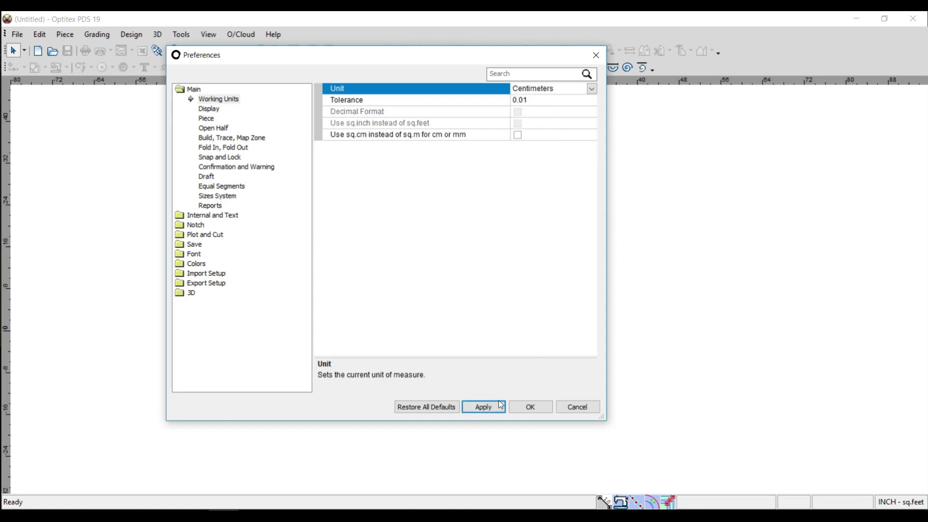
{"action": "left_click", "coordinate": [484, 407]}
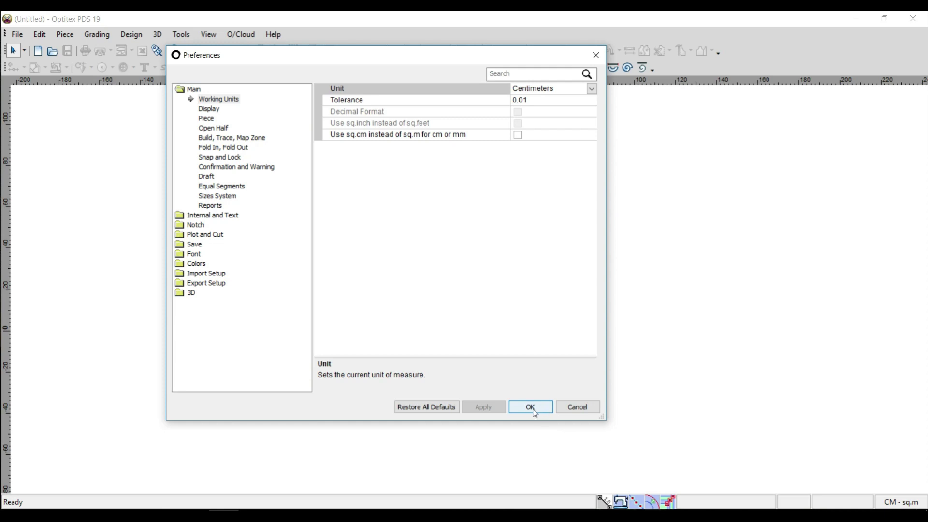
{"action": "left_click", "coordinate": [480, 223]}
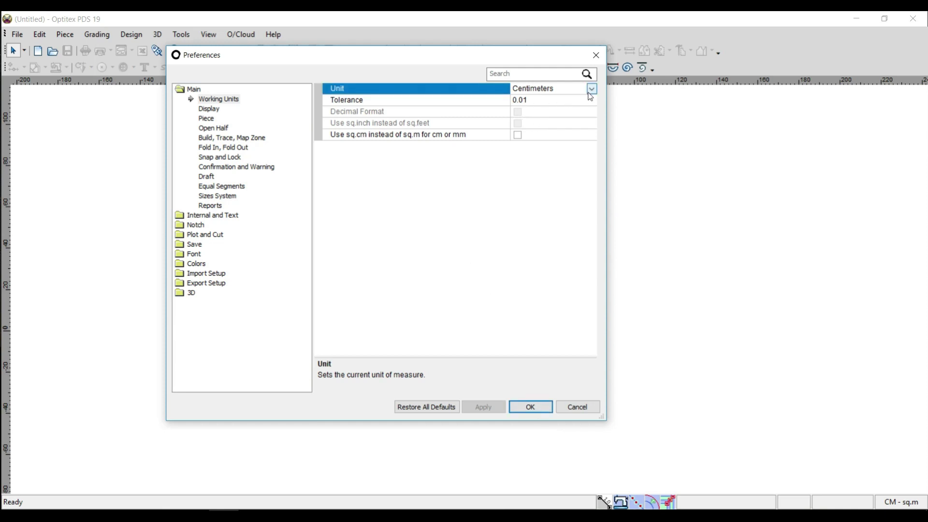
Try a 0.1 tolerance, revert it to 0.01 and confirm the Preferences with OK
{"action": "left_click", "coordinate": [554, 102]}
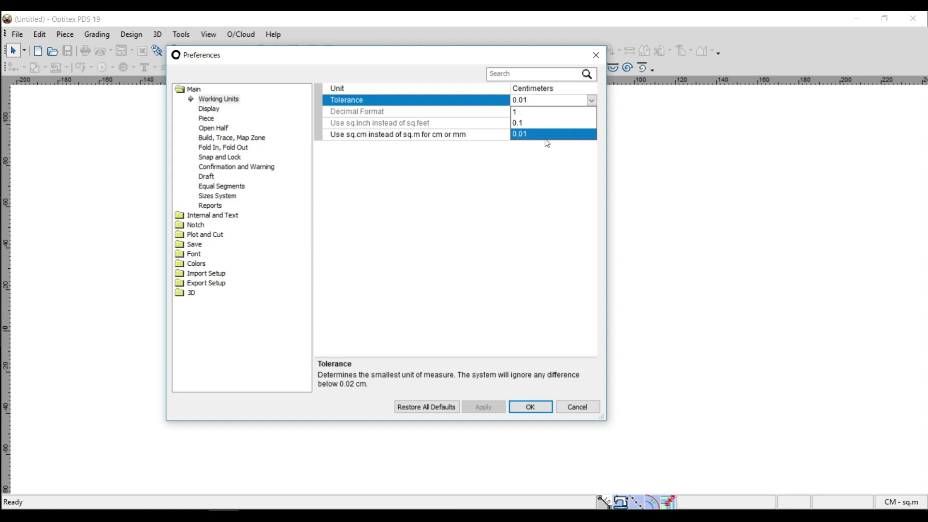
{"action": "left_click", "coordinate": [528, 137]}
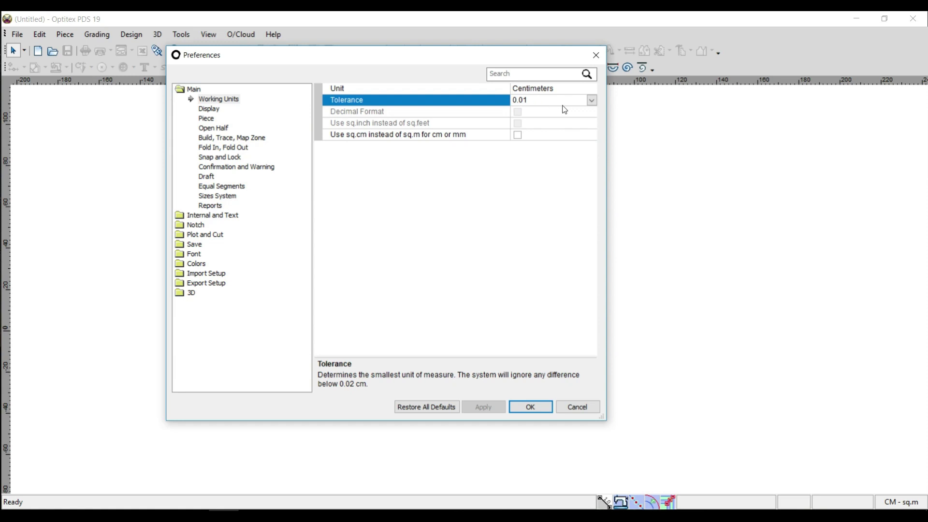
{"action": "left_click", "coordinate": [591, 100]}
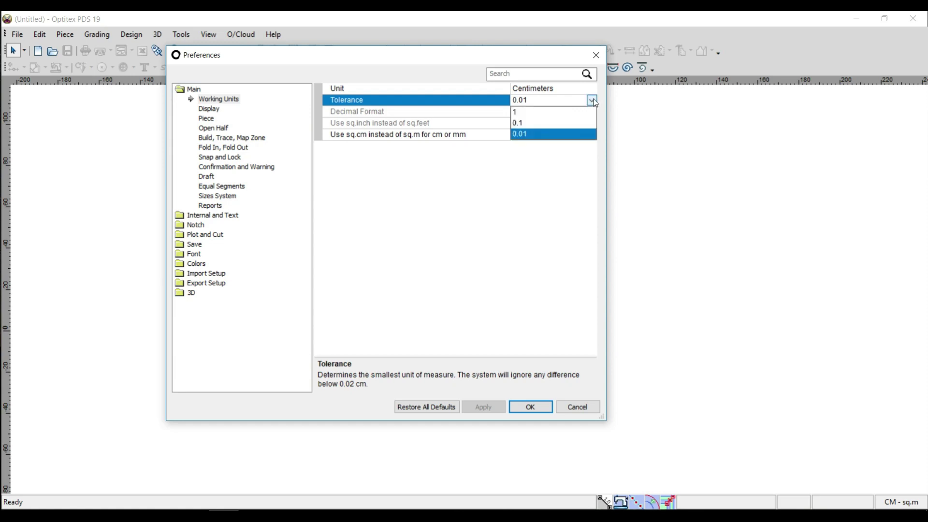
{"action": "left_click", "coordinate": [519, 123]}
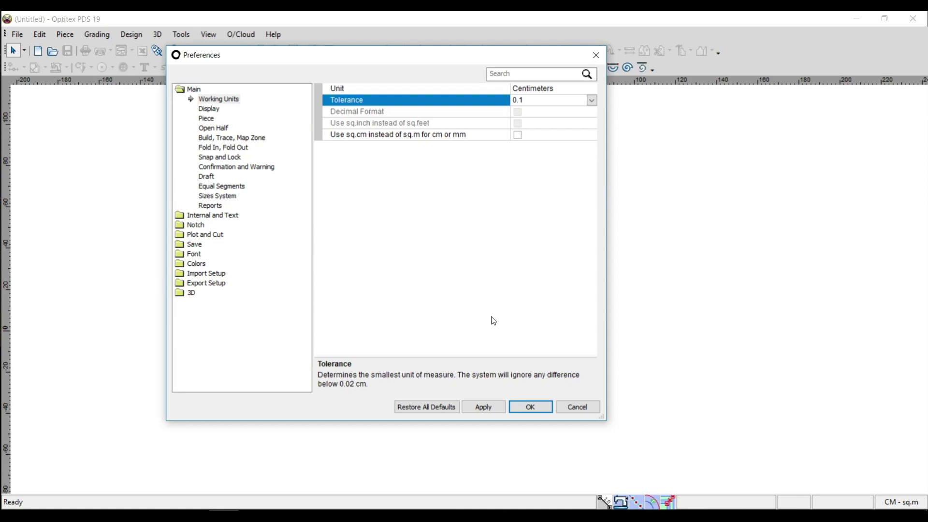
{"action": "left_click", "coordinate": [488, 409]}
{"action": "left_click", "coordinate": [590, 100]}
{"action": "left_click", "coordinate": [529, 130]}
{"action": "left_click", "coordinate": [530, 406]}
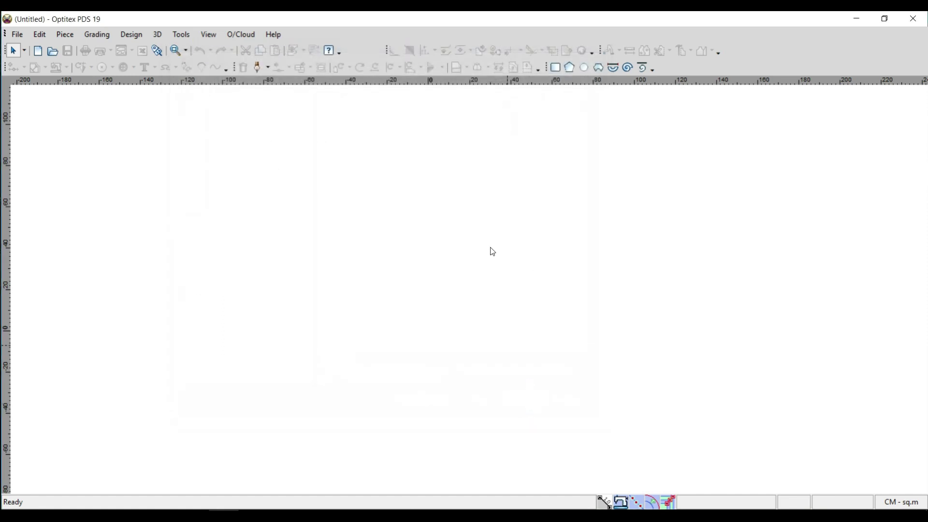
Create a rectangular piece with Length 10.75 and Width 10 cm, then zoom in on it
{"action": "left_click", "coordinate": [560, 72]}
{"action": "left_click_drag", "start_coordinate": [689, 234], "coordinate": [645, 235]}
{"action": "type", "text": "10.75"}
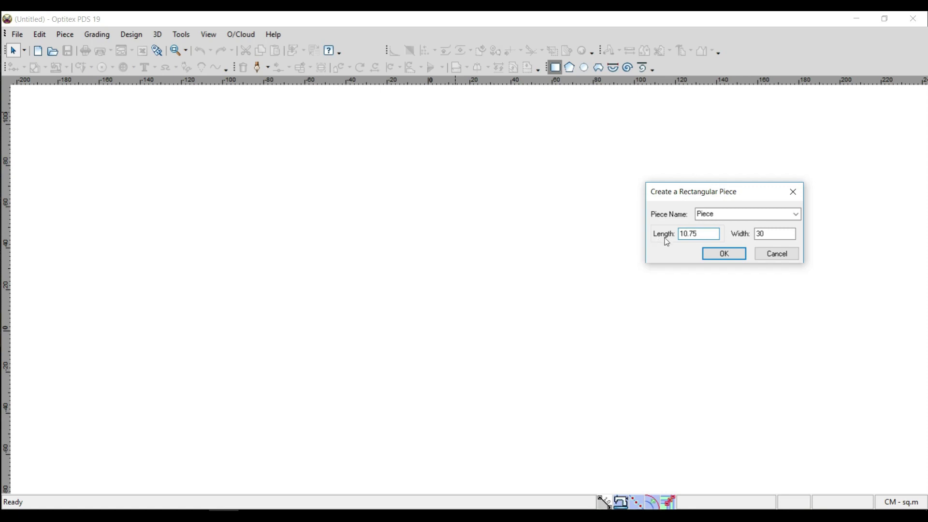
{"action": "left_click_drag", "start_coordinate": [771, 239], "coordinate": [735, 238]}
{"action": "type", "text": "10"}
{"action": "left_click", "coordinate": [727, 256]}
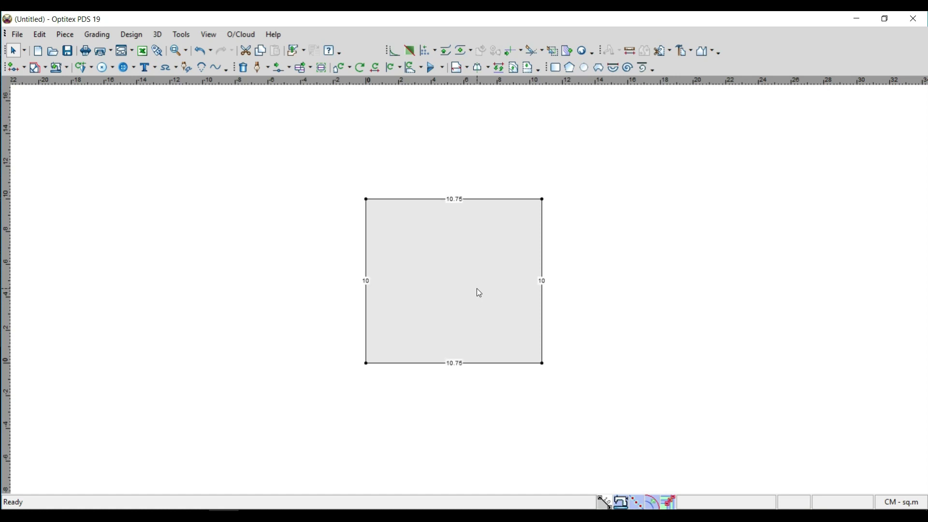
{"action": "scroll", "coordinate": [473, 289], "scroll_direction": "up", "scroll_amount": 1}
{"action": "scroll", "coordinate": [469, 290], "scroll_direction": "up", "scroll_amount": 1}
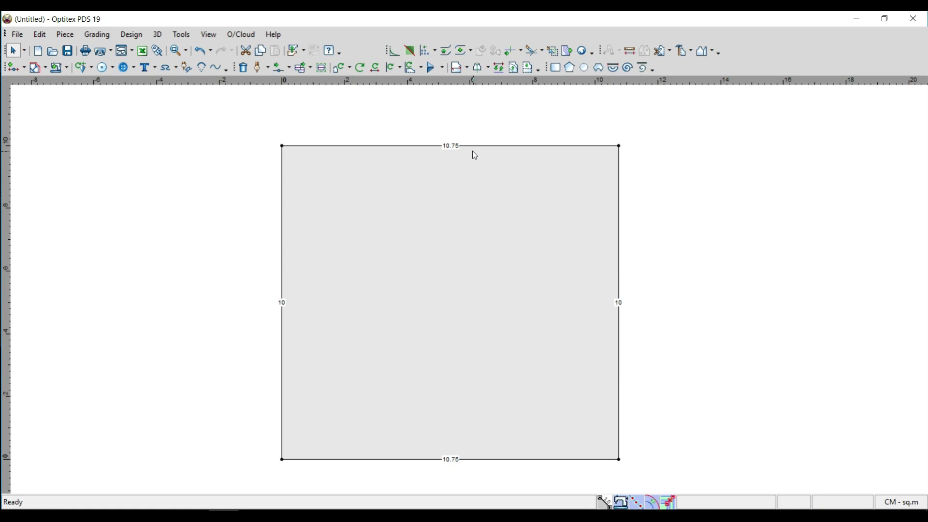
Apply a 0.1 tolerance so the rectangle's 10.75 edges display as 10.8
{"action": "left_click", "coordinate": [539, 101]}
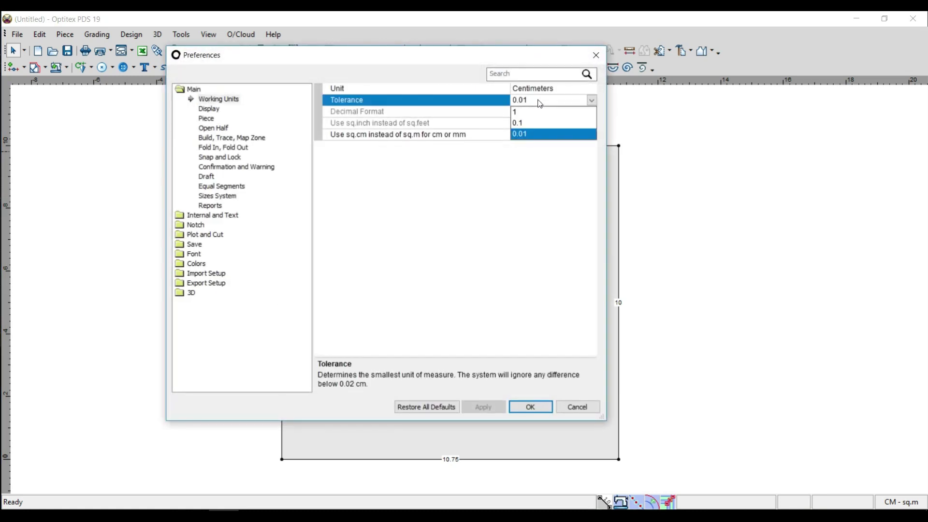
{"action": "left_click", "coordinate": [525, 124]}
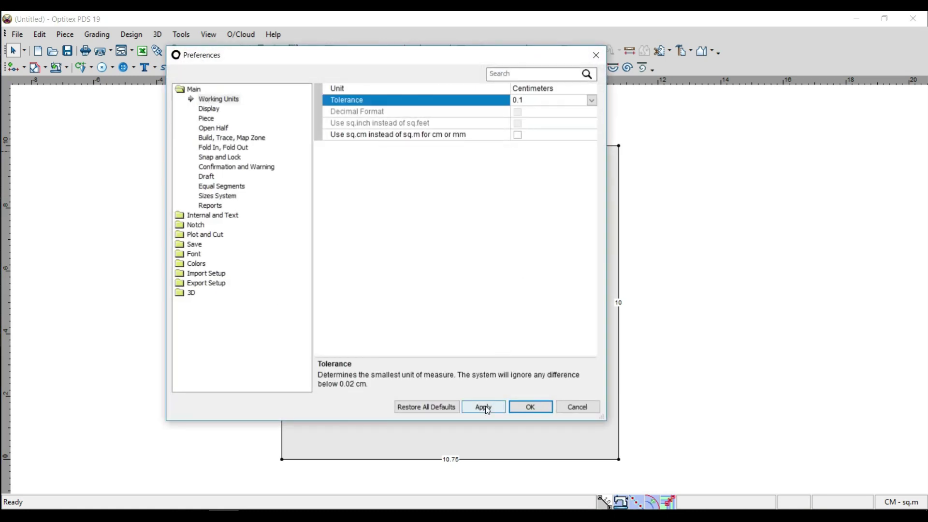
{"action": "left_click", "coordinate": [485, 408]}
{"action": "left_click", "coordinate": [520, 409]}
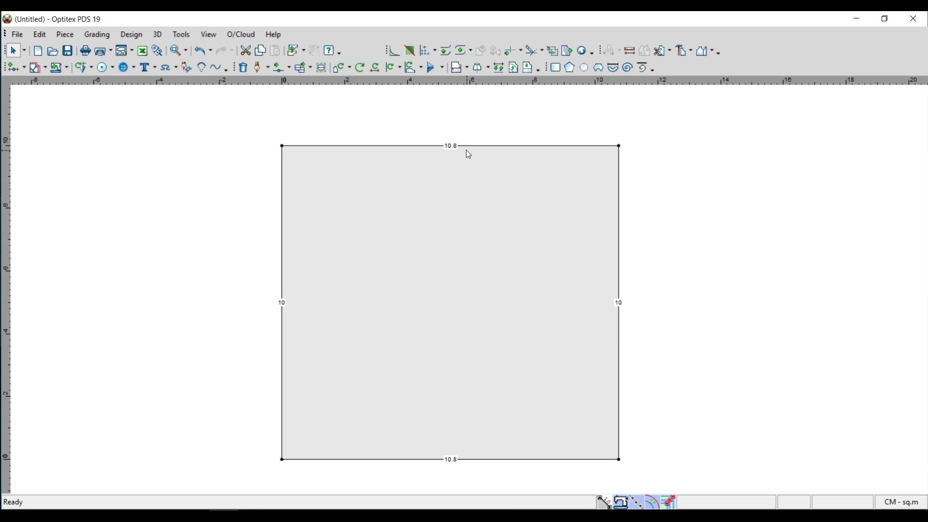
{"action": "left_click", "coordinate": [183, 37]}
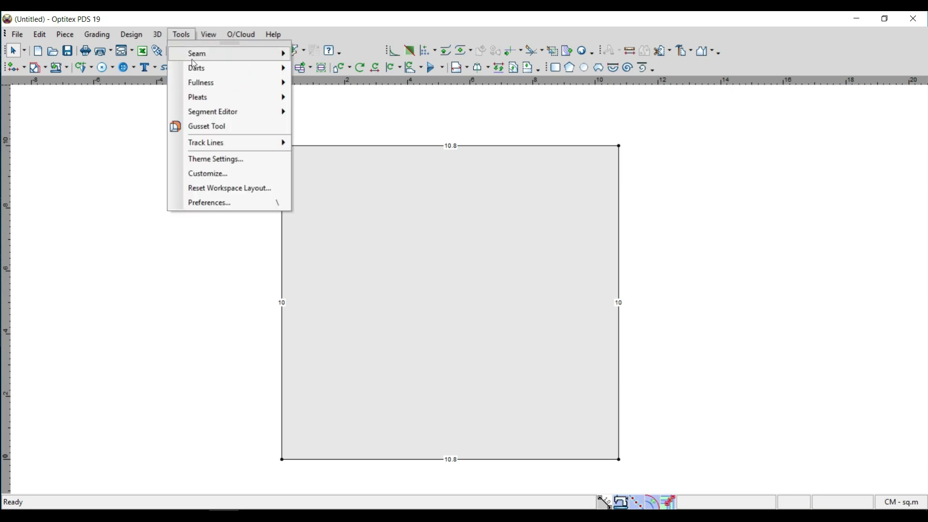
Reset the tolerance to 0.01 and apply it so the rectangle's edges read 10.75 again
{"action": "left_click", "coordinate": [216, 203]}
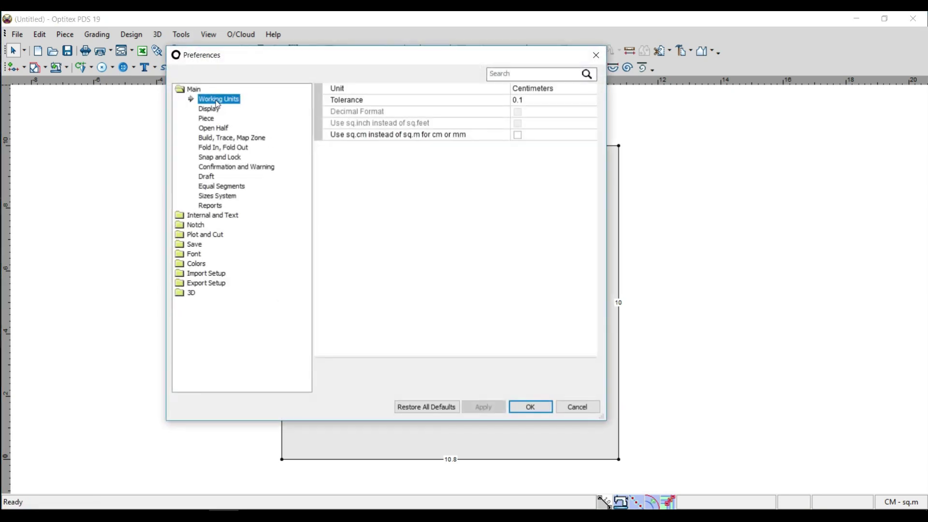
{"action": "left_click", "coordinate": [540, 103]}
{"action": "left_click", "coordinate": [535, 135]}
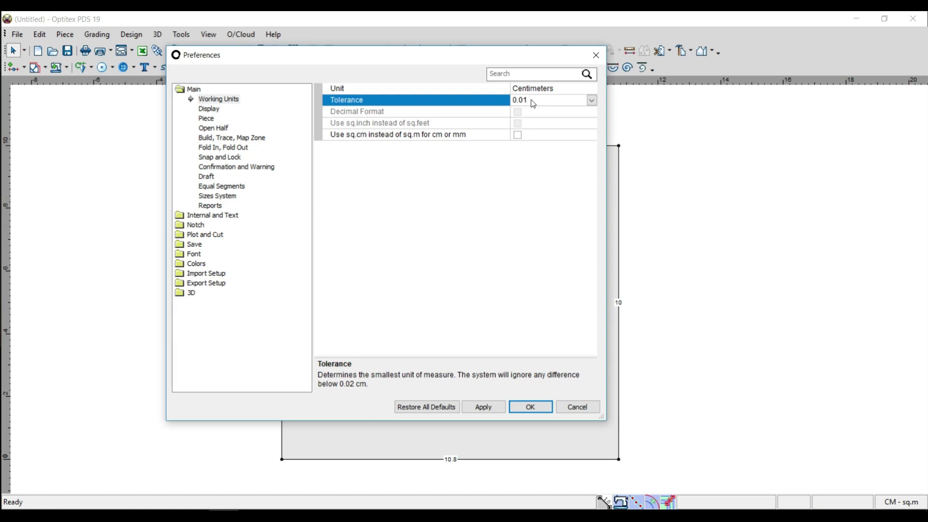
{"action": "left_click", "coordinate": [483, 408]}
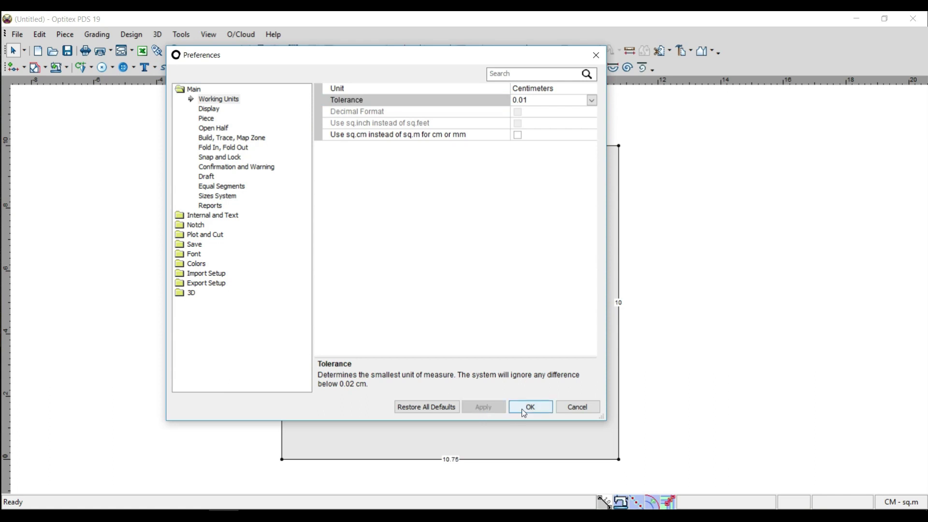
{"action": "left_click", "coordinate": [523, 411]}
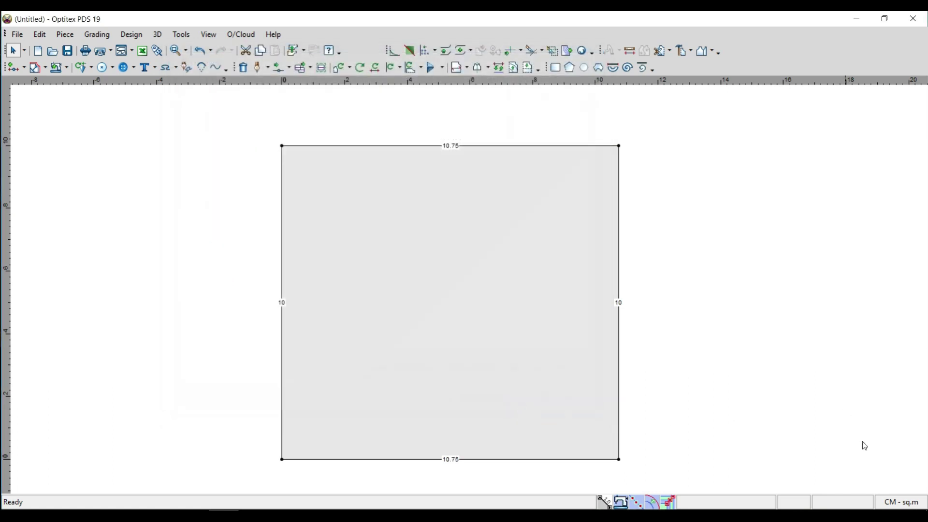
{"action": "scroll", "coordinate": [466, 285], "scroll_direction": "down", "scroll_amount": 1}
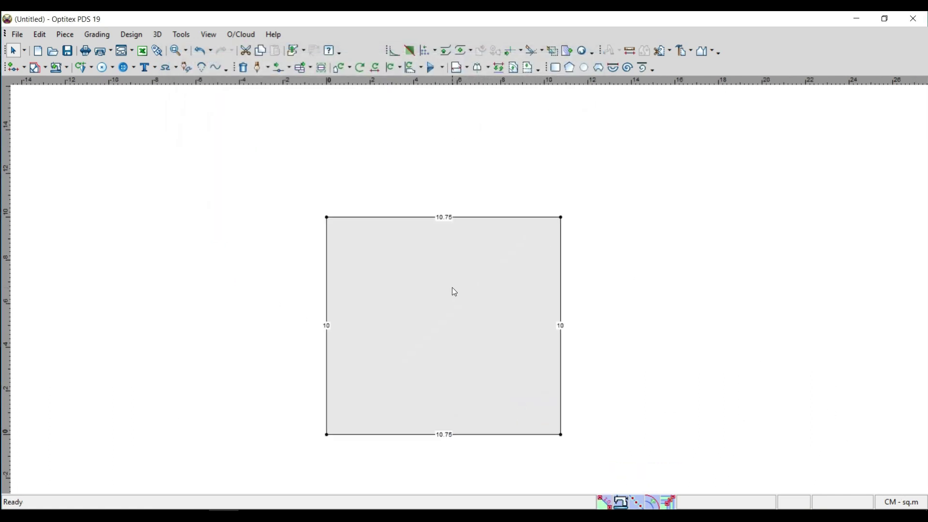
{"action": "scroll", "coordinate": [452, 287], "scroll_direction": "up", "scroll_amount": 1}
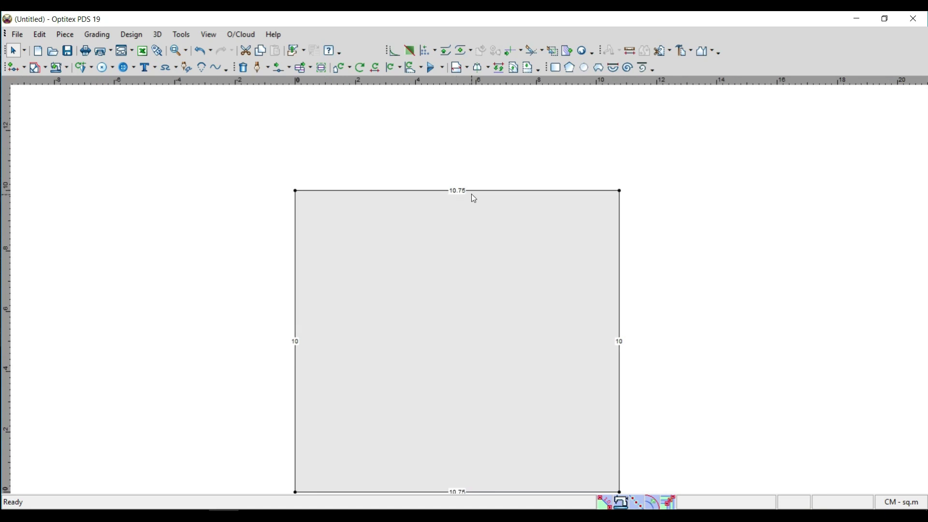
{"action": "scroll", "coordinate": [513, 341], "scroll_direction": "down", "scroll_amount": 1}
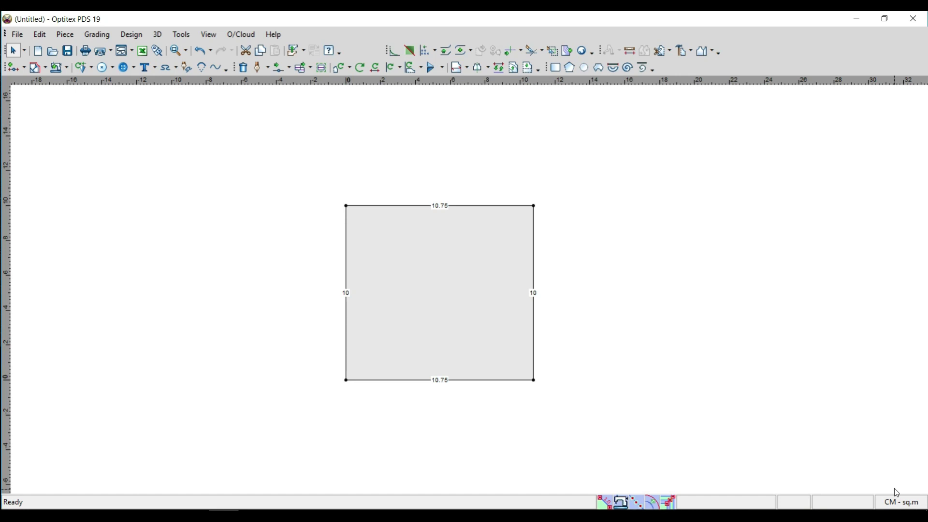
{"action": "scroll", "coordinate": [485, 298], "scroll_direction": "up", "scroll_amount": 1}
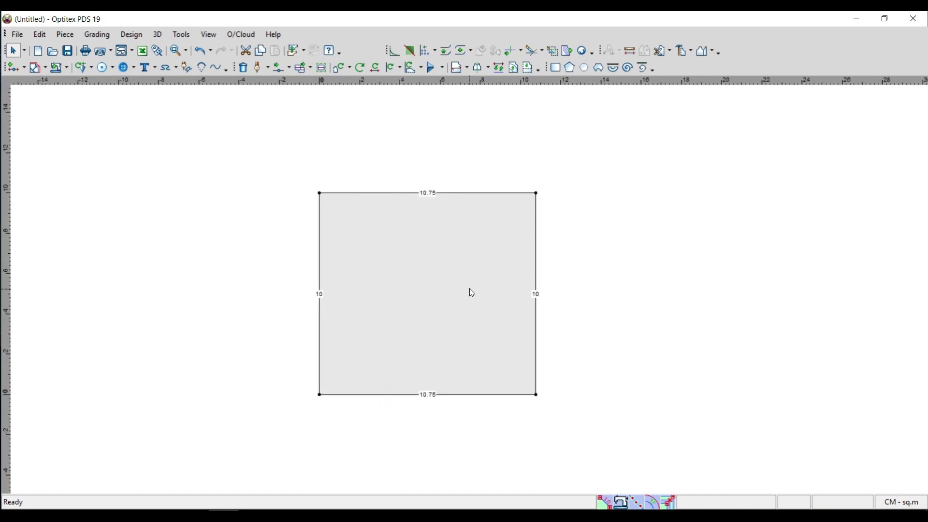
{"action": "left_click", "coordinate": [182, 34]}
{"action": "left_click", "coordinate": [225, 203]}
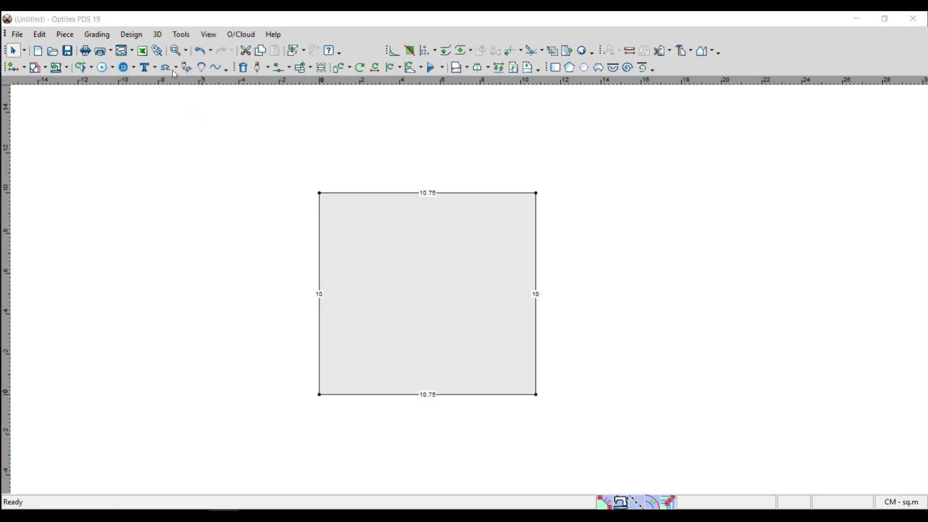
{"action": "double_click", "coordinate": [194, 90]}
{"action": "double_click", "coordinate": [193, 90]}
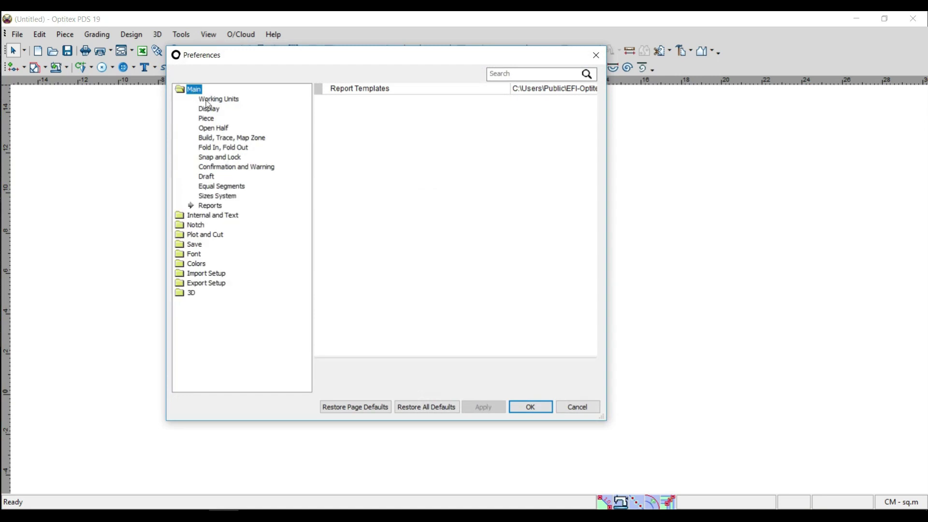
{"action": "left_click", "coordinate": [212, 99]}
{"action": "left_click", "coordinate": [578, 92]}
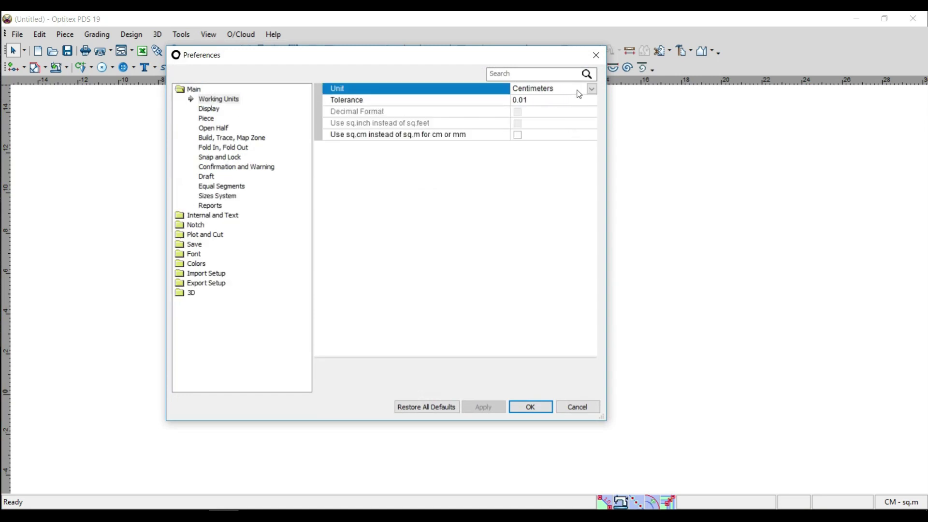
{"action": "left_click", "coordinate": [578, 92]}
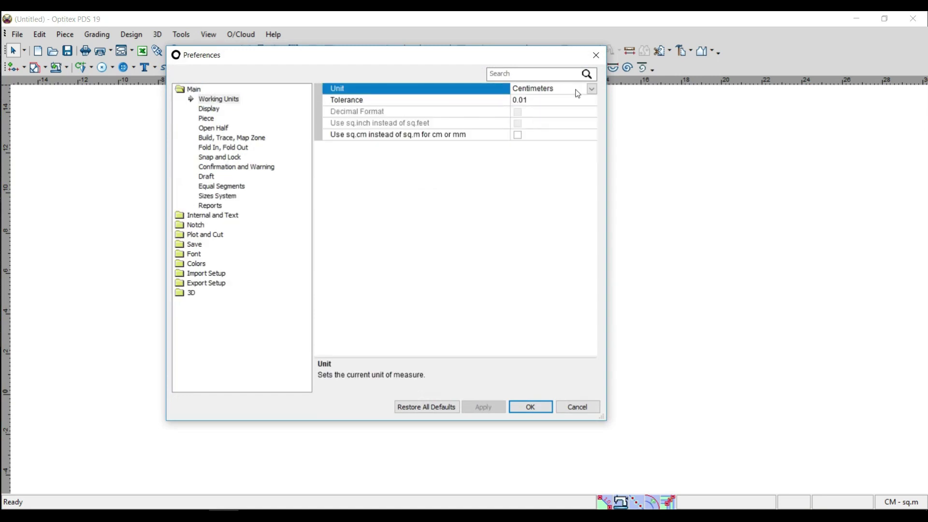
{"action": "left_click", "coordinate": [551, 106]}
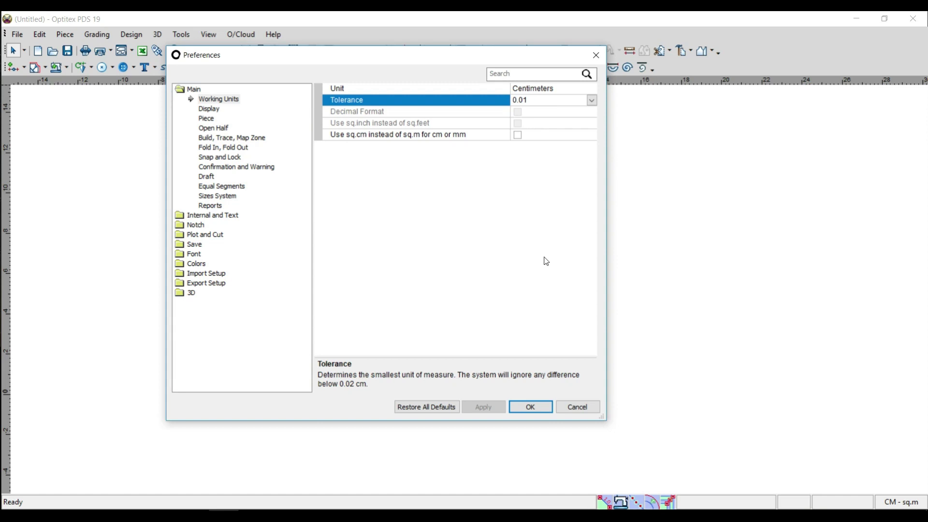
{"action": "left_click", "coordinate": [530, 408]}
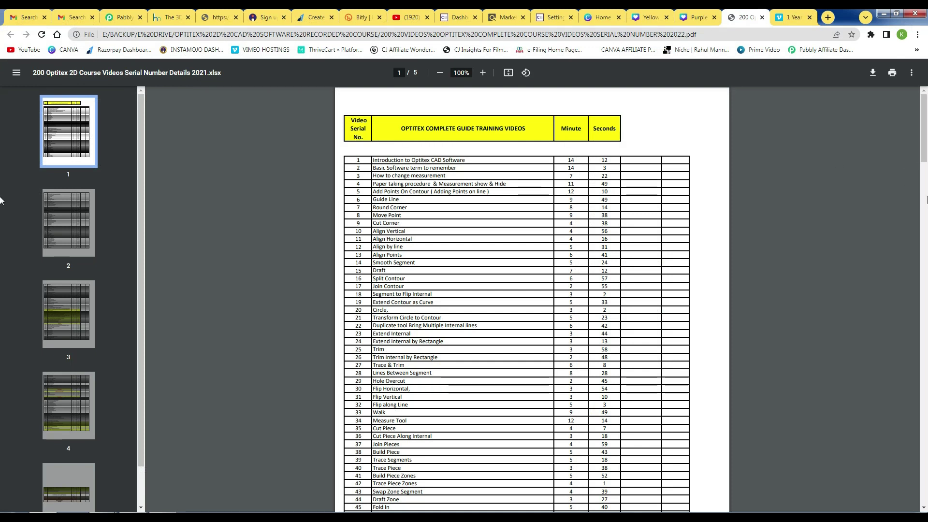
Scroll the course PDF to the Grading section on page 4, then bring up the Vimeo showcase tab
{"action": "scroll", "coordinate": [479, 169], "scroll_direction": "down", "scroll_amount": 1}
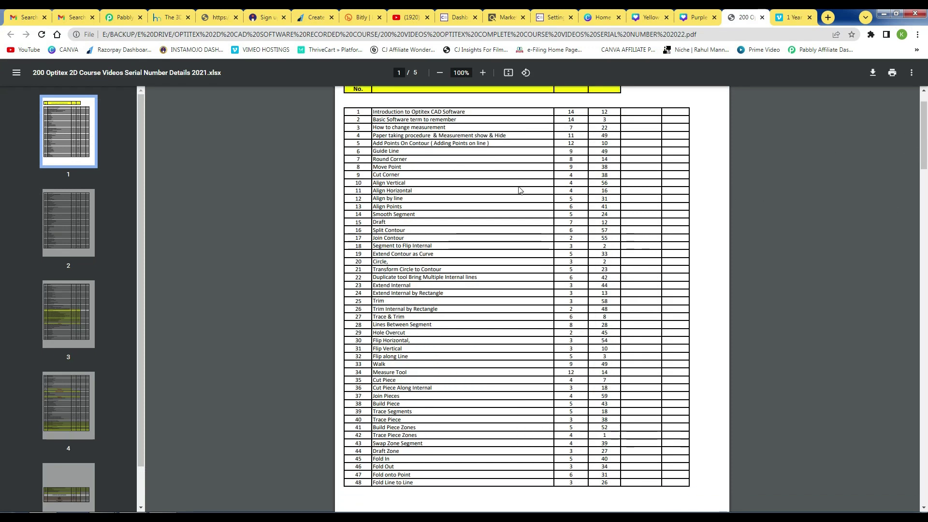
{"action": "scroll", "coordinate": [526, 194], "scroll_direction": "up", "scroll_amount": 1}
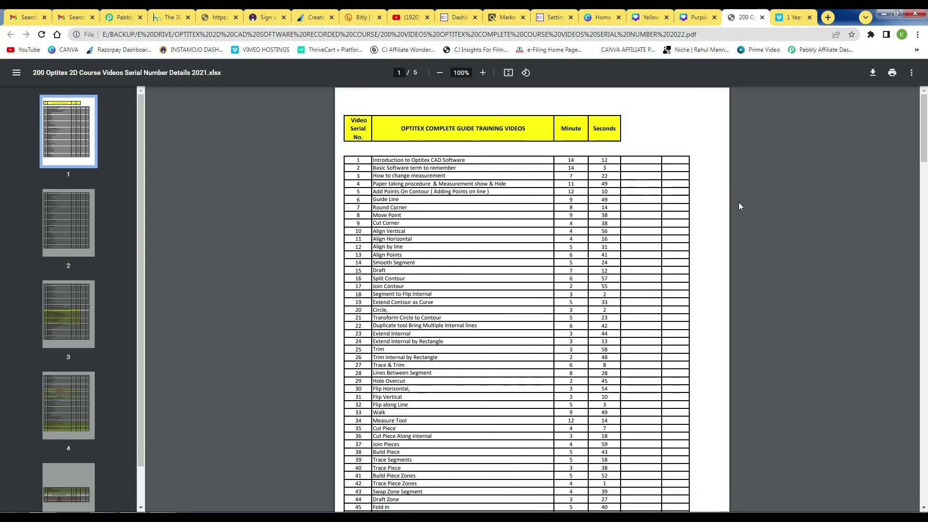
{"action": "scroll", "coordinate": [658, 203], "scroll_direction": "down", "scroll_amount": 1}
{"action": "scroll", "coordinate": [513, 172], "scroll_direction": "down", "scroll_amount": 1}
{"action": "scroll", "coordinate": [517, 191], "scroll_direction": "down", "scroll_amount": 2}
{"action": "scroll", "coordinate": [517, 193], "scroll_direction": "down", "scroll_amount": 2}
{"action": "scroll", "coordinate": [520, 205], "scroll_direction": "down", "scroll_amount": 2}
{"action": "scroll", "coordinate": [522, 215], "scroll_direction": "down", "scroll_amount": 3}
{"action": "scroll", "coordinate": [525, 219], "scroll_direction": "down", "scroll_amount": 2}
{"action": "scroll", "coordinate": [526, 219], "scroll_direction": "down", "scroll_amount": 3}
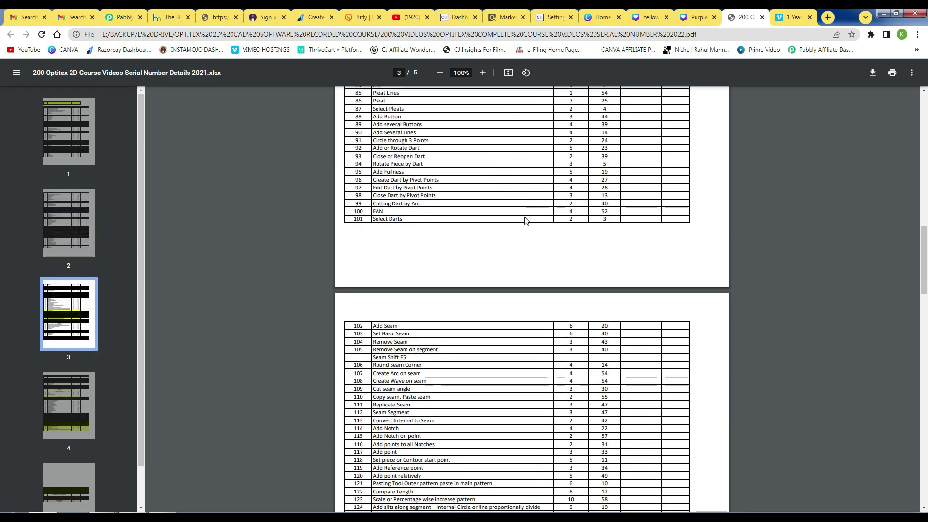
{"action": "scroll", "coordinate": [524, 218], "scroll_direction": "down", "scroll_amount": 4}
{"action": "scroll", "coordinate": [524, 218], "scroll_direction": "down", "scroll_amount": 2}
{"action": "scroll", "coordinate": [655, 136], "scroll_direction": "down", "scroll_amount": 3}
{"action": "scroll", "coordinate": [635, 186], "scroll_direction": "down", "scroll_amount": 1}
{"action": "scroll", "coordinate": [676, 145], "scroll_direction": "down", "scroll_amount": 1}
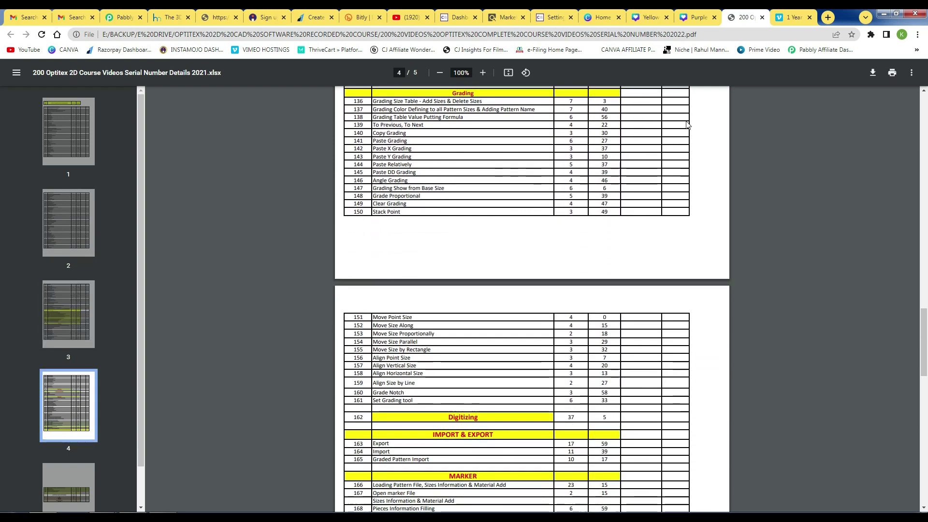
{"action": "left_click", "coordinate": [789, 15]}
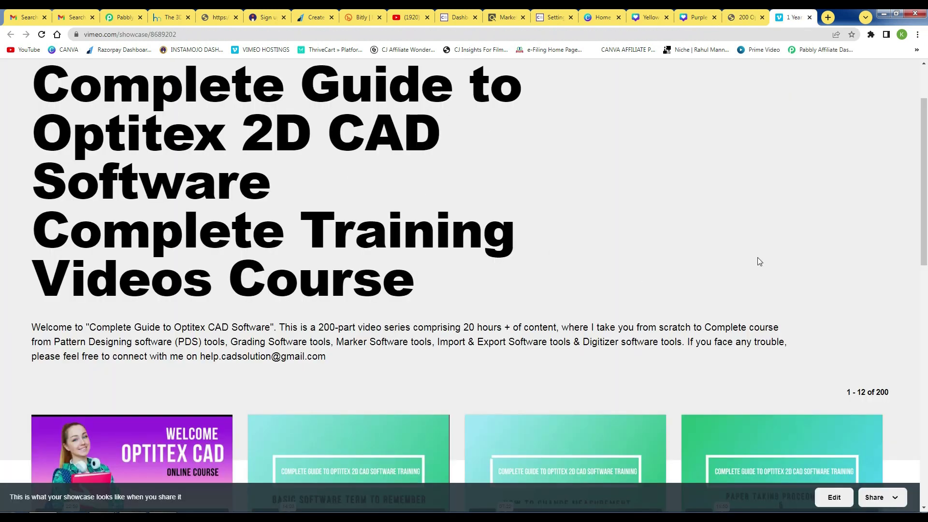
Scroll the Vimeo showcase to the first course videos, starting with 1 INTRODUCTION VIDEO
{"action": "scroll", "coordinate": [805, 260], "scroll_direction": "down", "scroll_amount": 3}
{"action": "scroll", "coordinate": [805, 260], "scroll_direction": "down", "scroll_amount": 1}
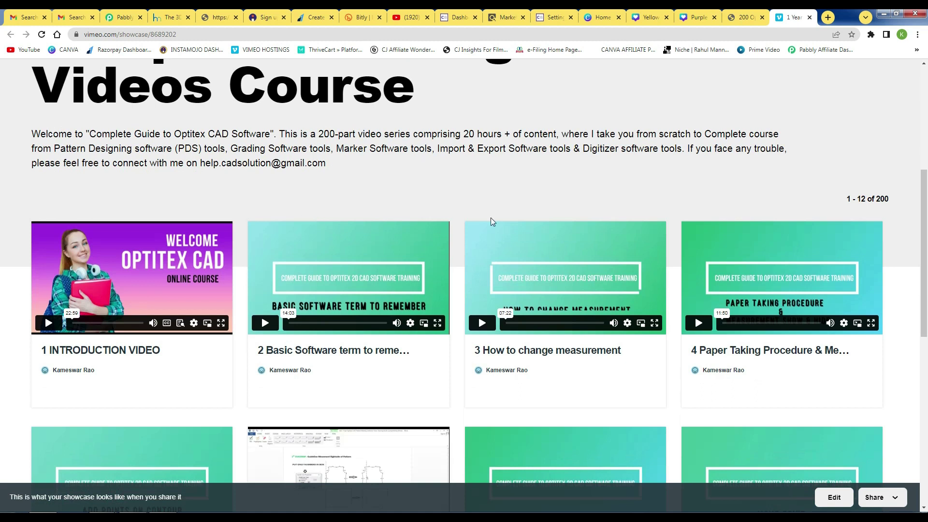